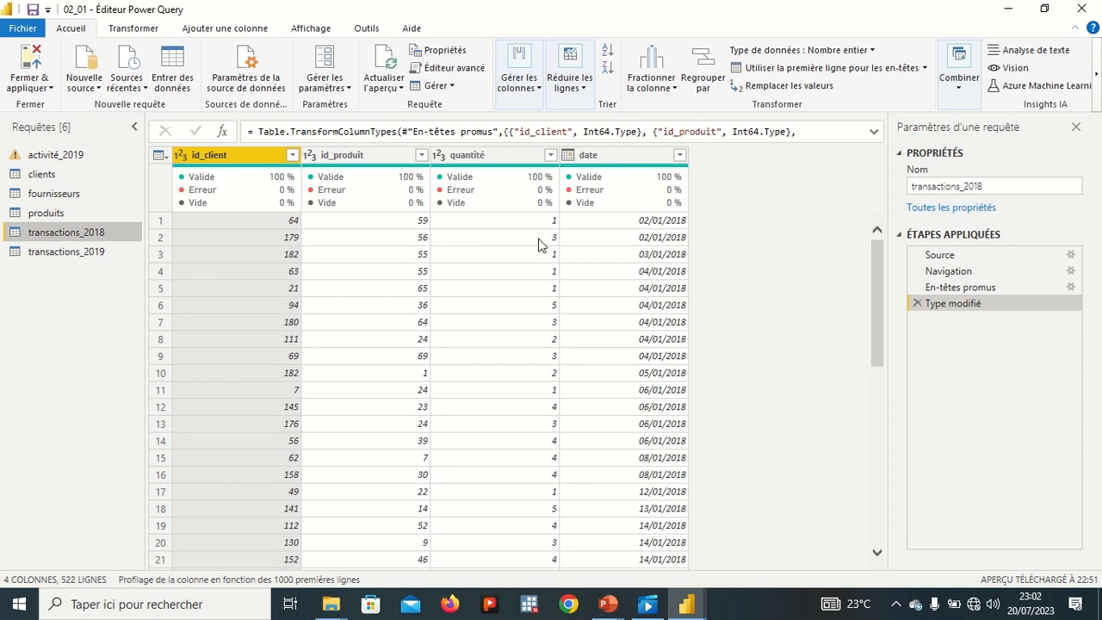
pyautogui.click(623, 162)
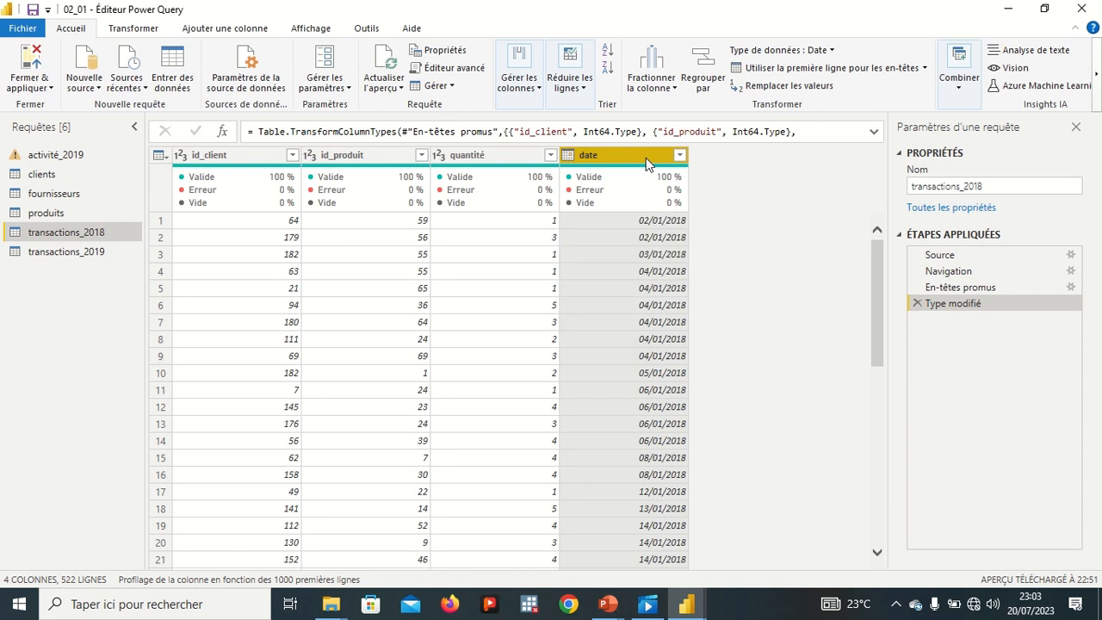
pyautogui.click(144, 28)
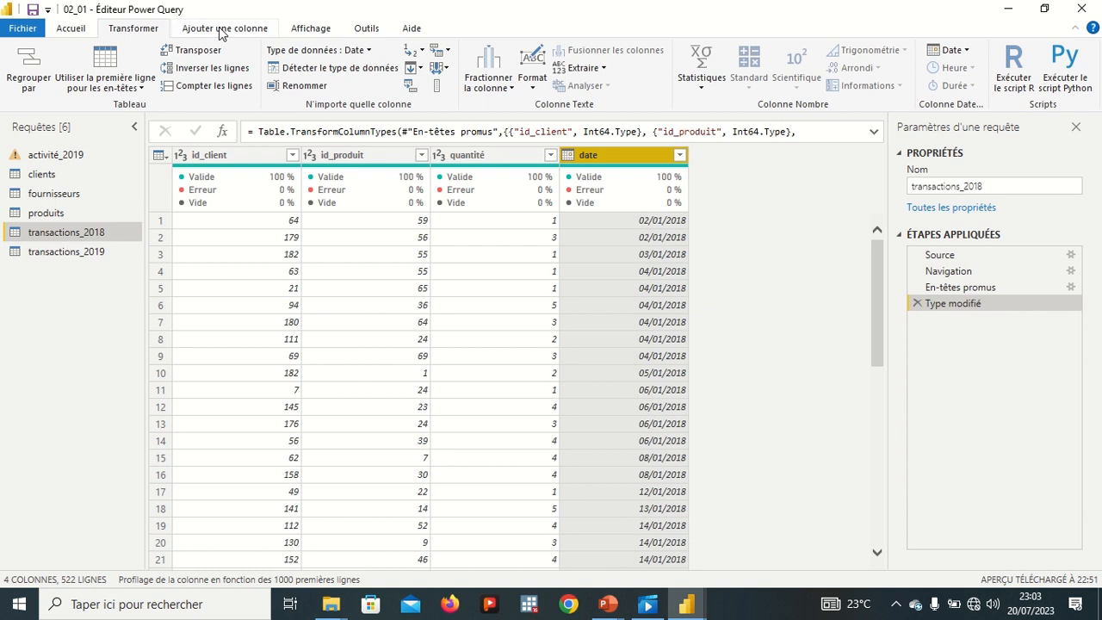
pyautogui.rightClick(642, 156)
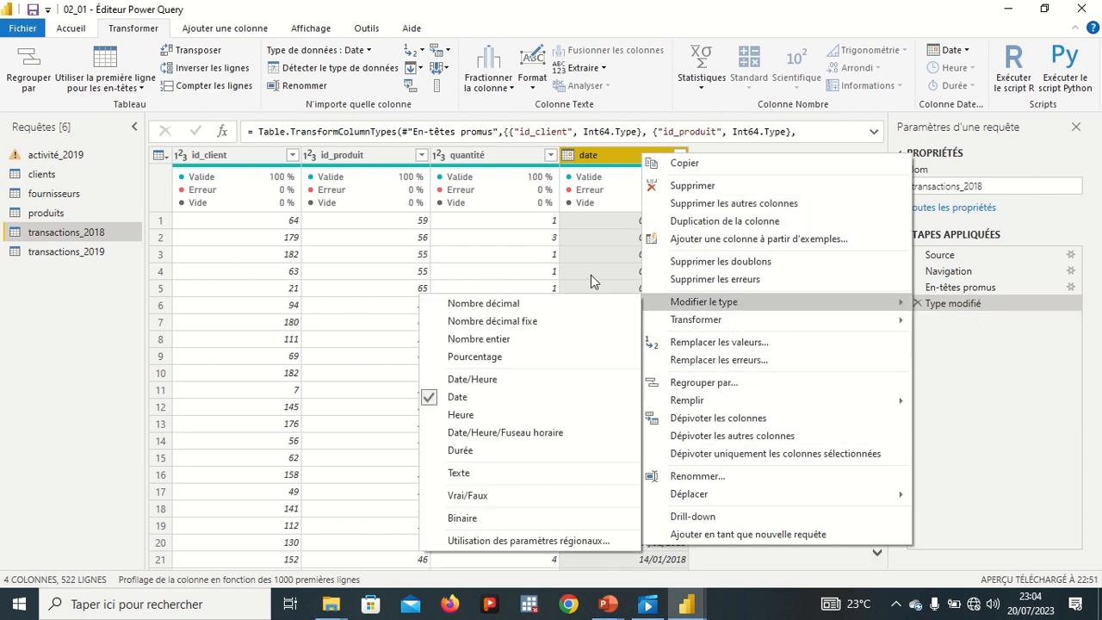
pyautogui.click(588, 240)
# Add a column from examples based only on the date column, using the month-name suggestion "janvier" as the first example
pyautogui.click(608, 169)
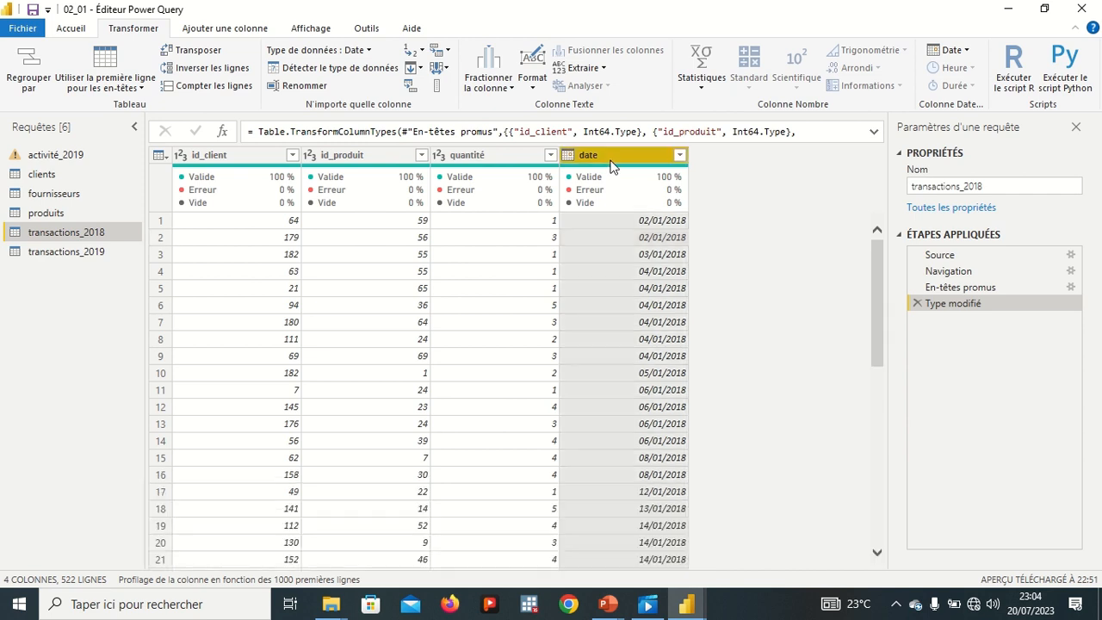
pyautogui.click(222, 31)
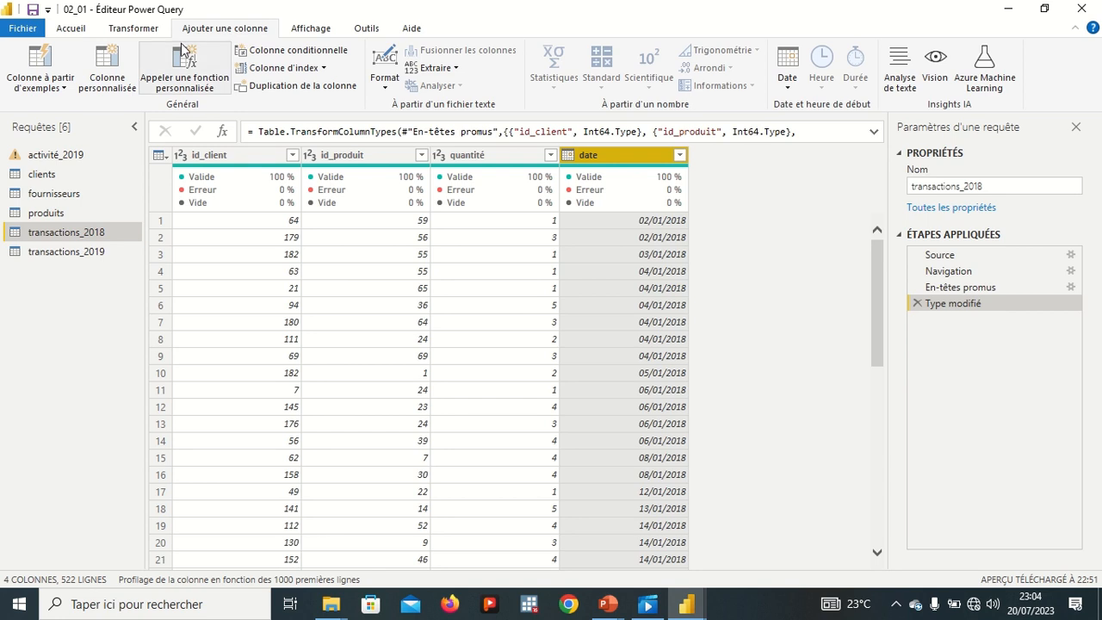
pyautogui.click(65, 89)
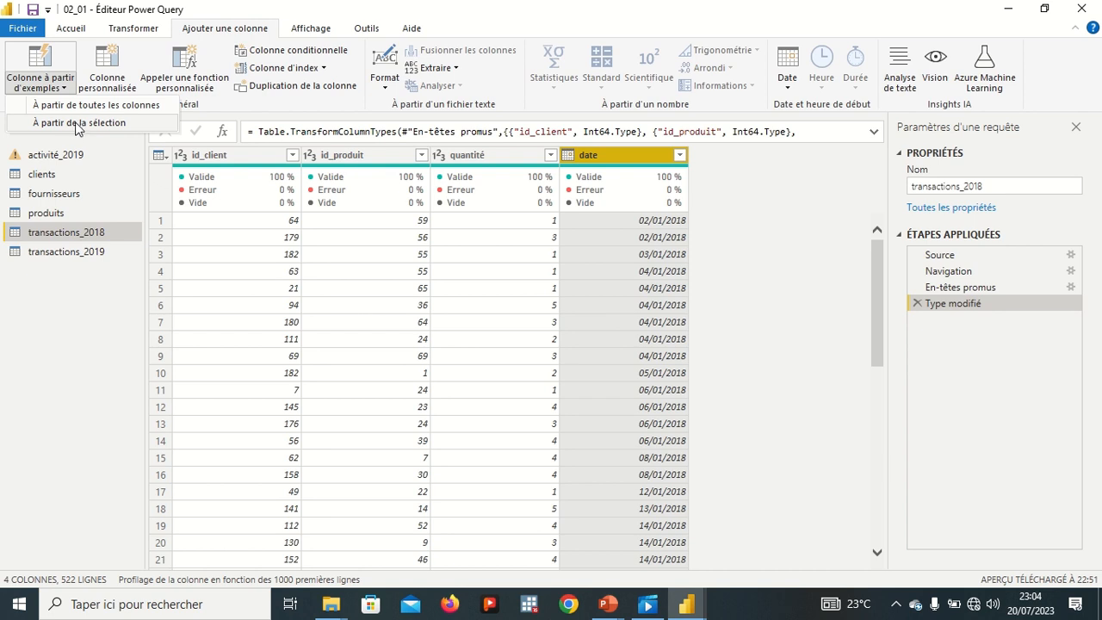
pyautogui.click(80, 124)
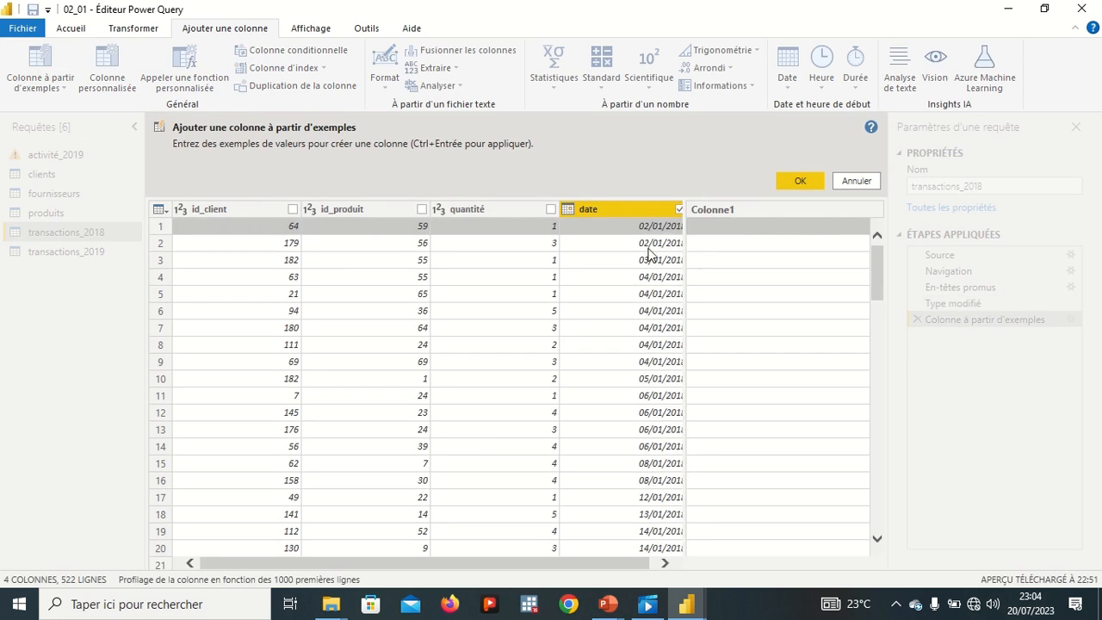
pyautogui.click(742, 227)
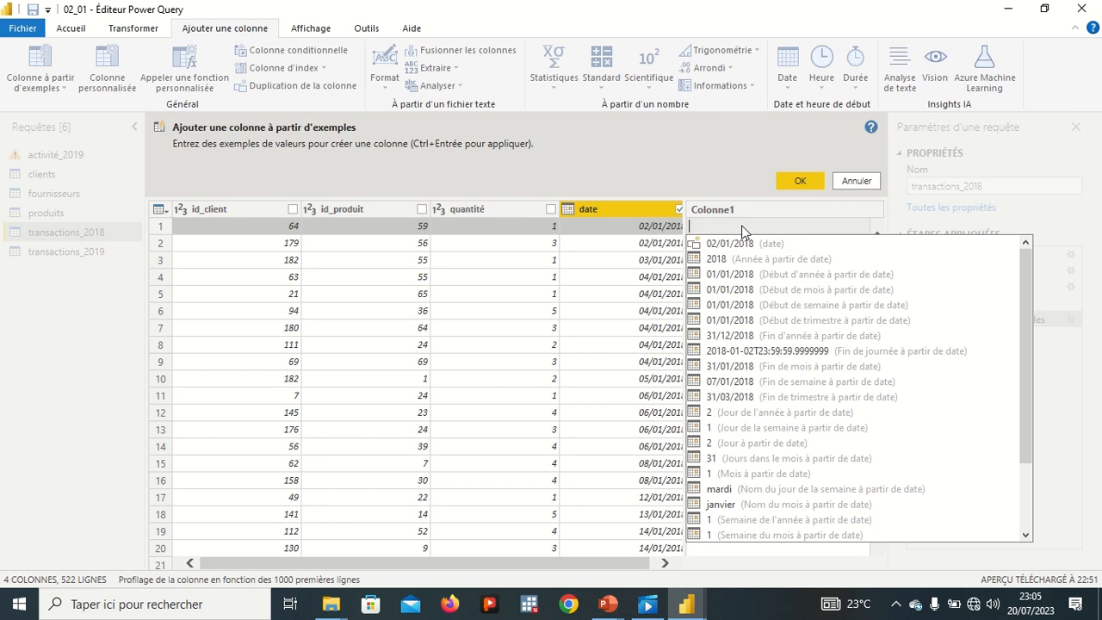
pyautogui.write('moi')
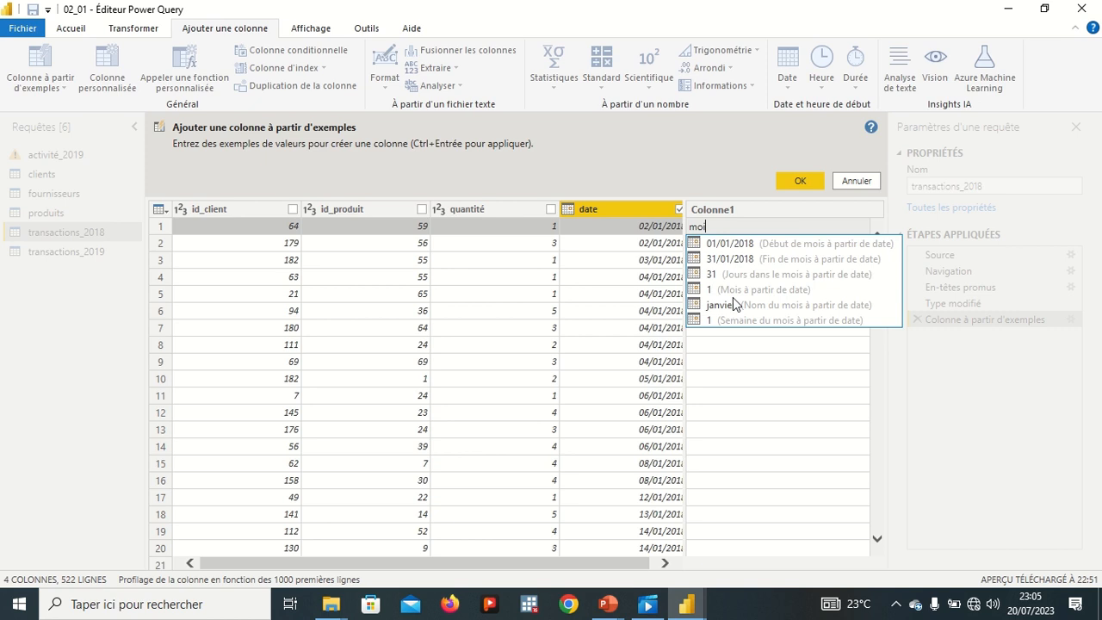
pyautogui.write('s')
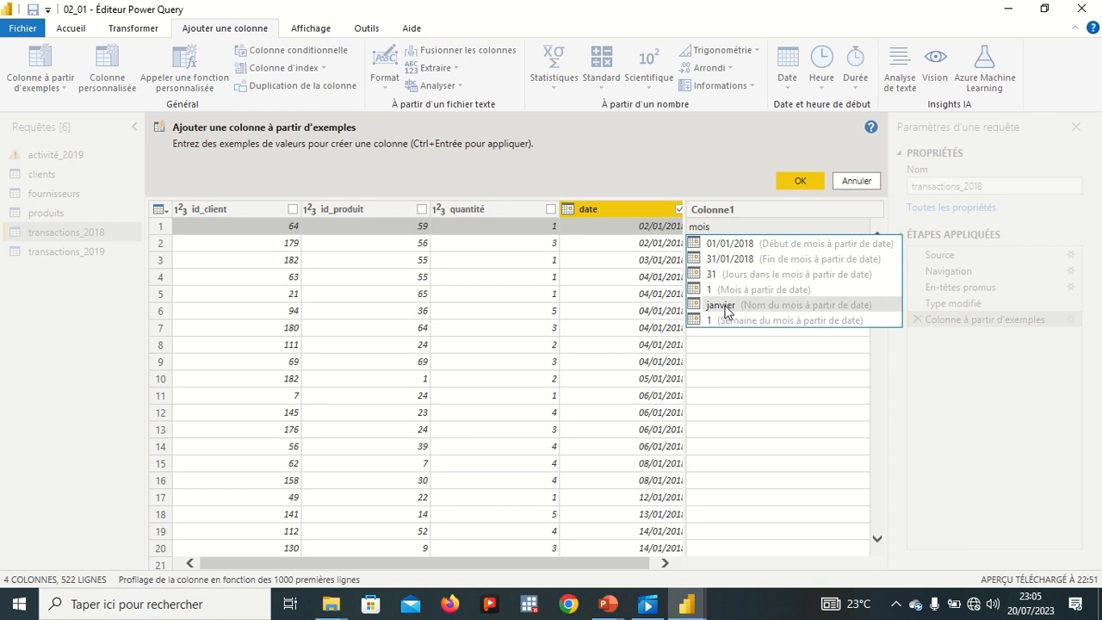
pyautogui.click(724, 305)
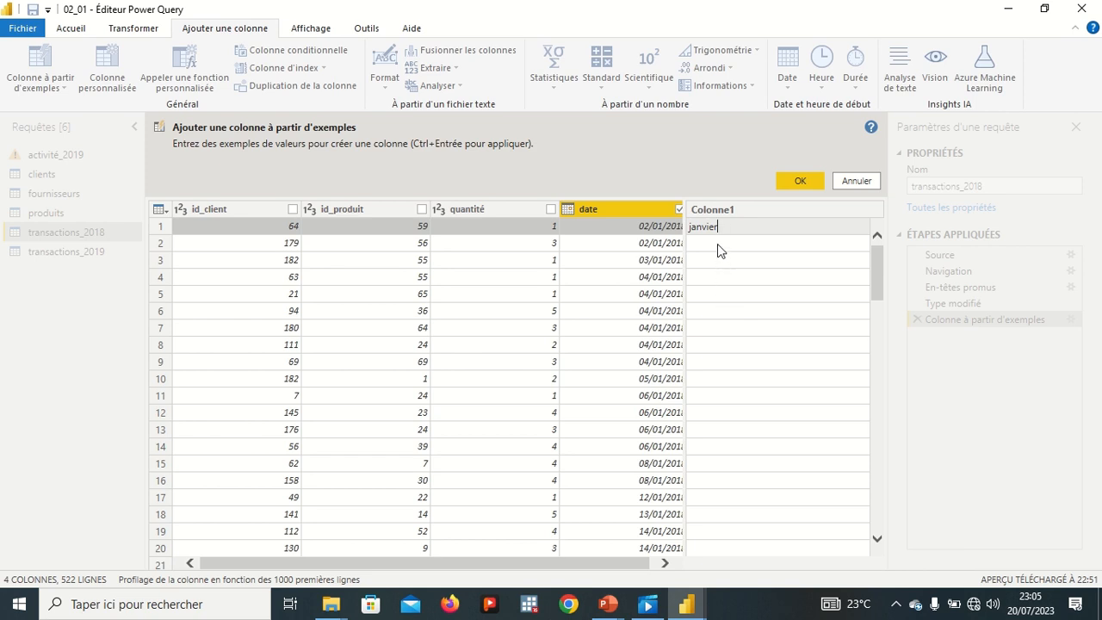
pyautogui.press('Return')
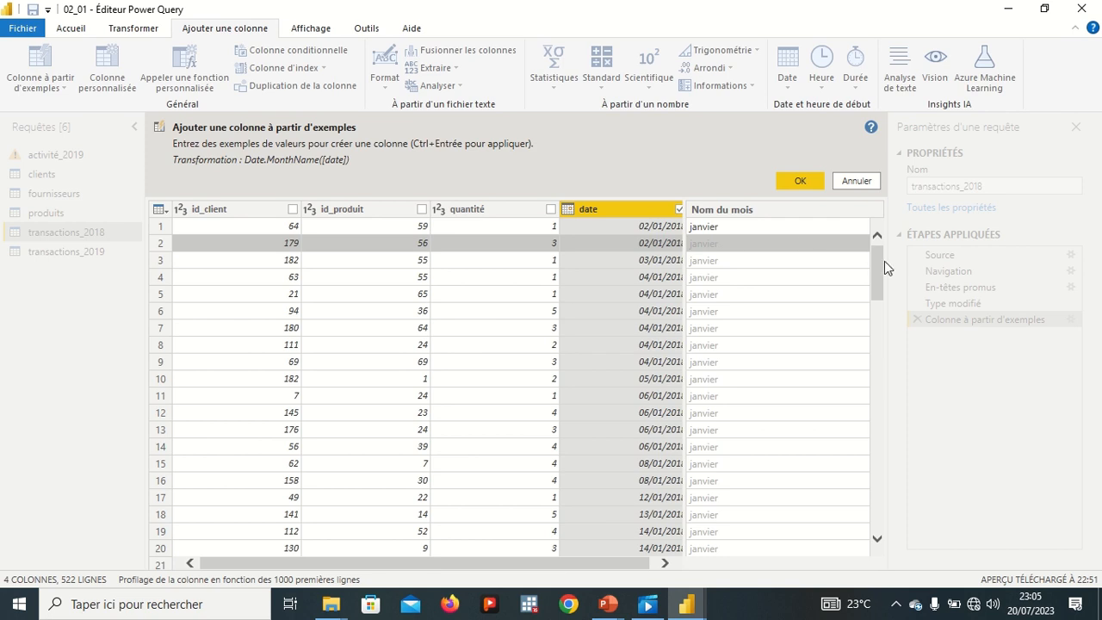
pyautogui.moveTo(882, 274); pyautogui.dragTo(886, 378)
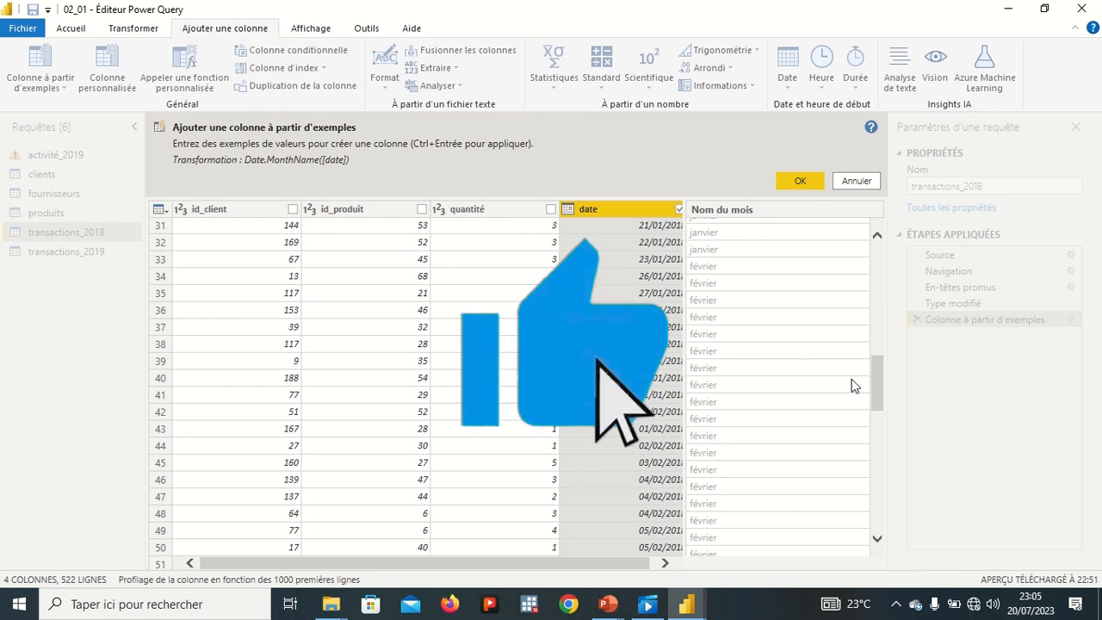
pyautogui.moveTo(877, 393); pyautogui.dragTo(899, 516)
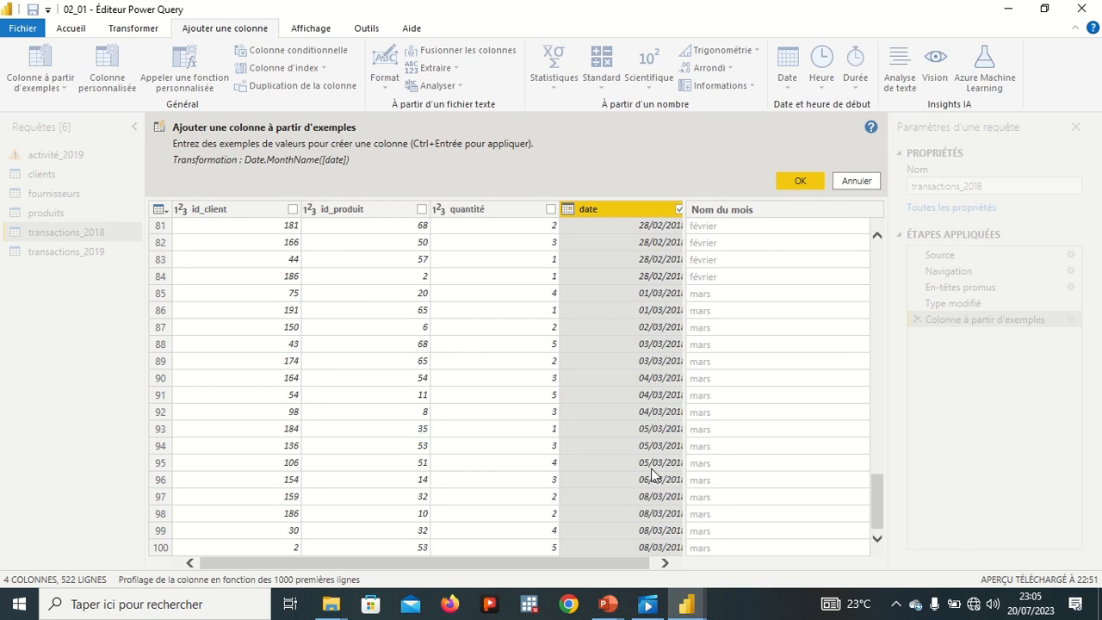
pyautogui.click(801, 182)
pyautogui.click(801, 183)
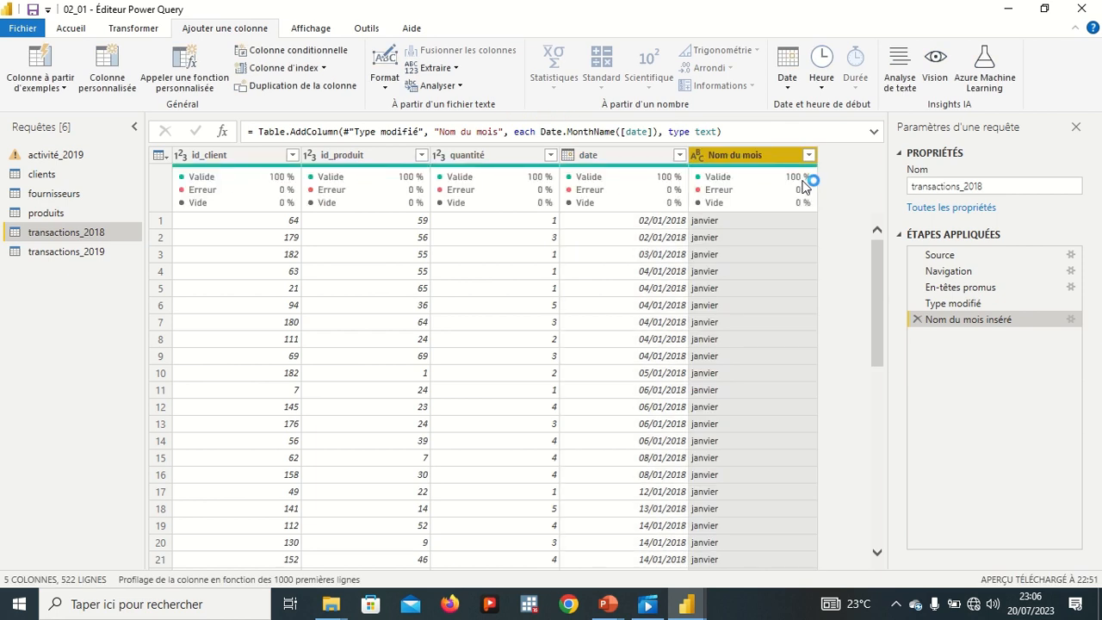
# Rename the new month-name column as mois
pyautogui.doubleClick(741, 159)
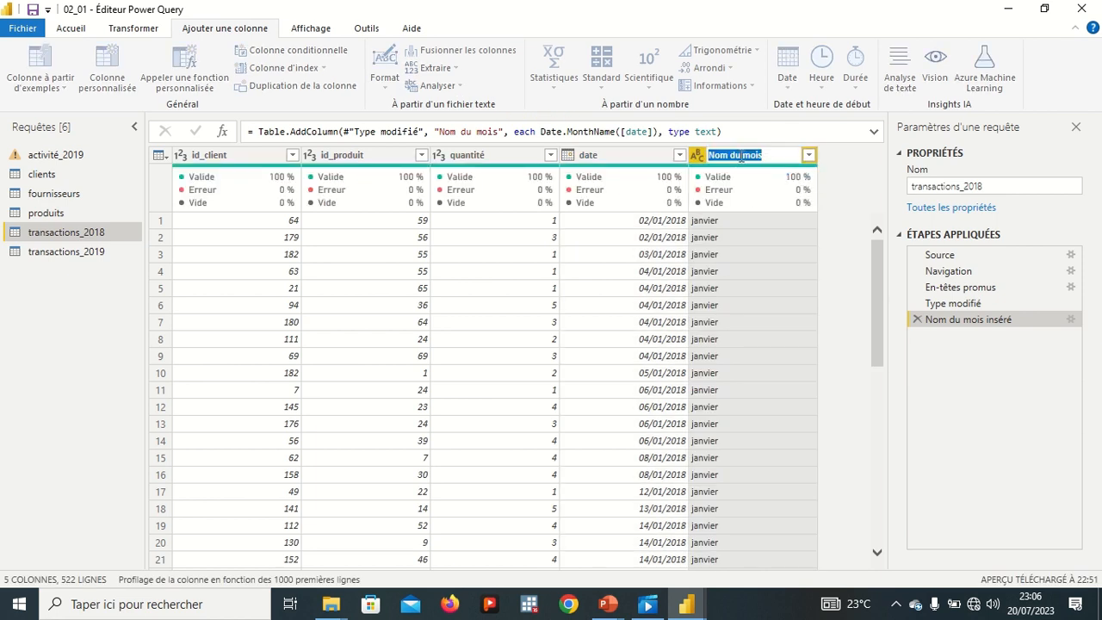
pyautogui.click(741, 157)
pyautogui.press('BackSpace')
pyautogui.press('BackSpace')
pyautogui.press('BackSpace')
pyautogui.press('BackSpace')
pyautogui.press('BackSpace')
pyautogui.press('BackSpace')
pyautogui.press('BackSpace')
pyautogui.press('Return')
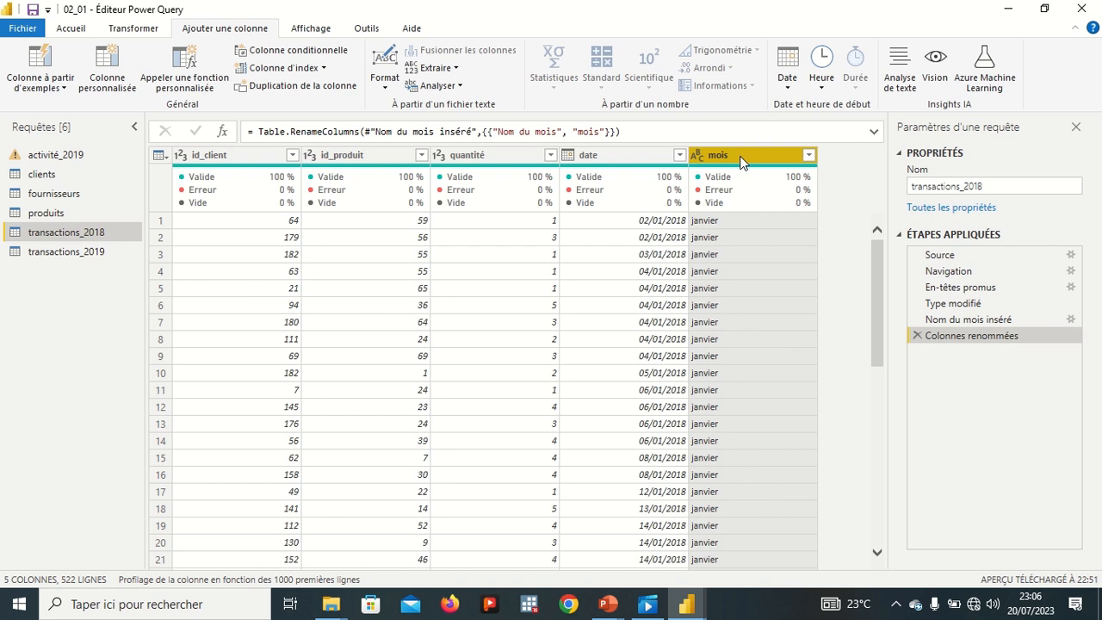
# Add a column from examples based on the date column, using the quarter-of-year suggestion "1" (Trimestre de l'année)
pyautogui.click(633, 157)
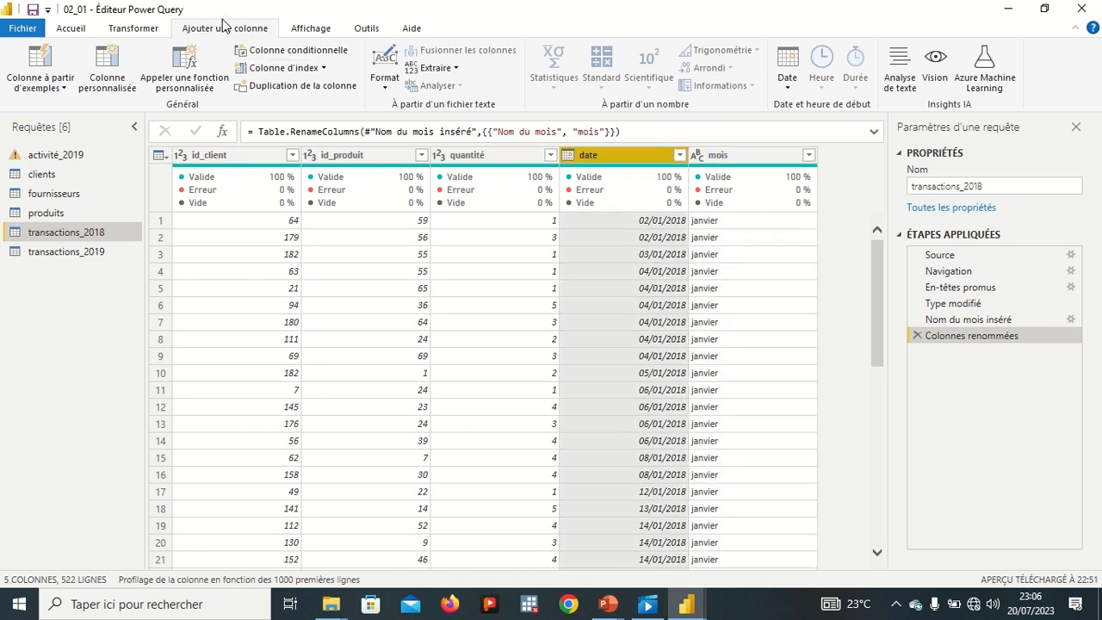
pyautogui.click(66, 90)
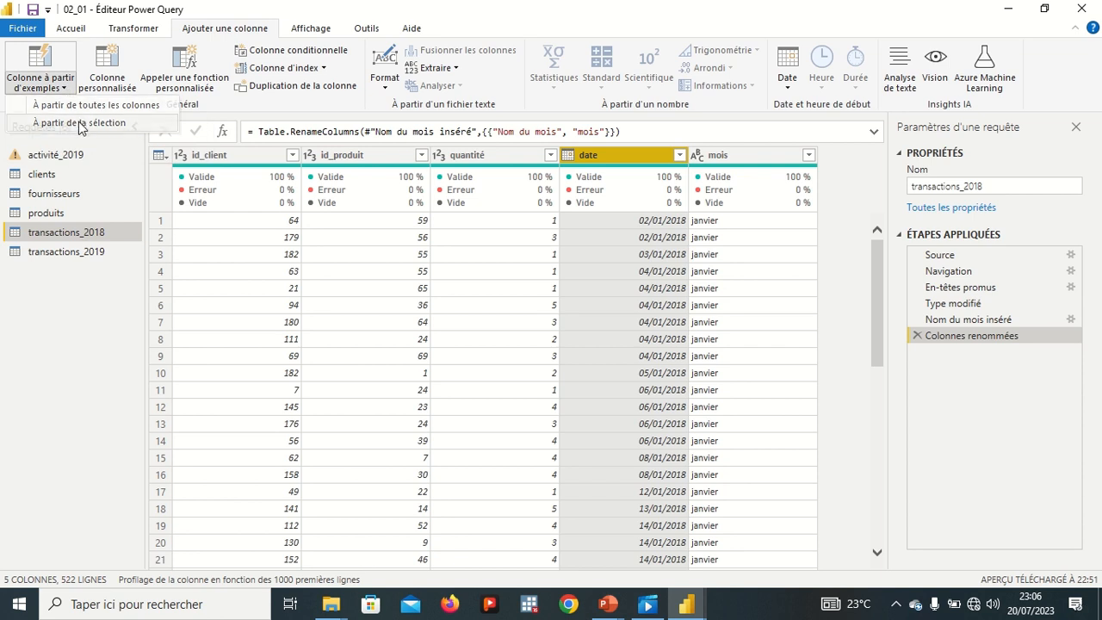
pyautogui.click(77, 123)
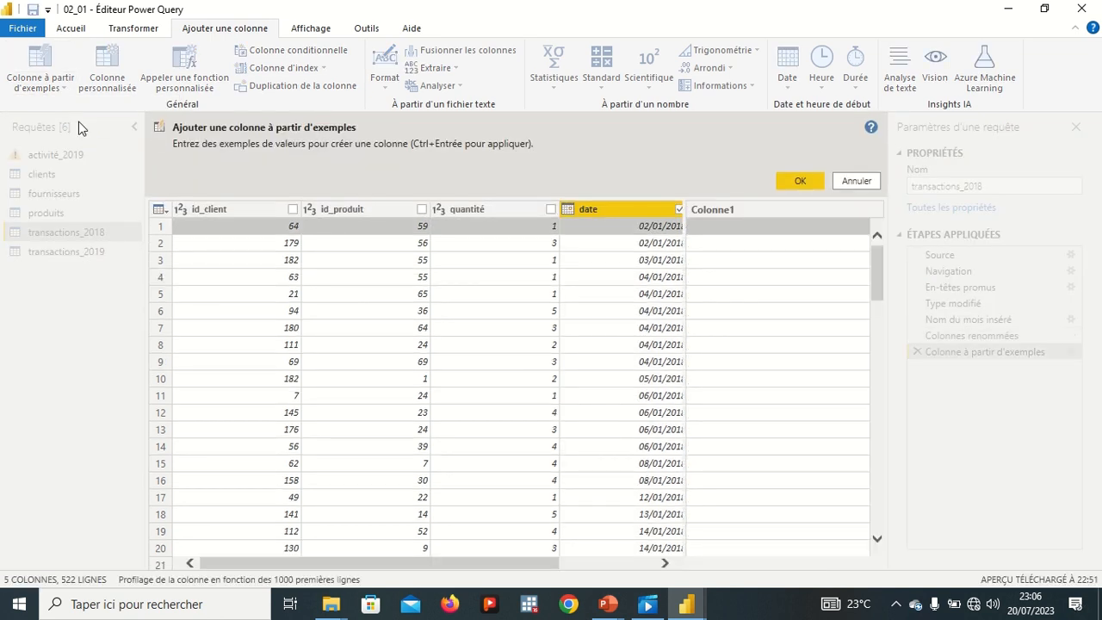
pyautogui.click(762, 227)
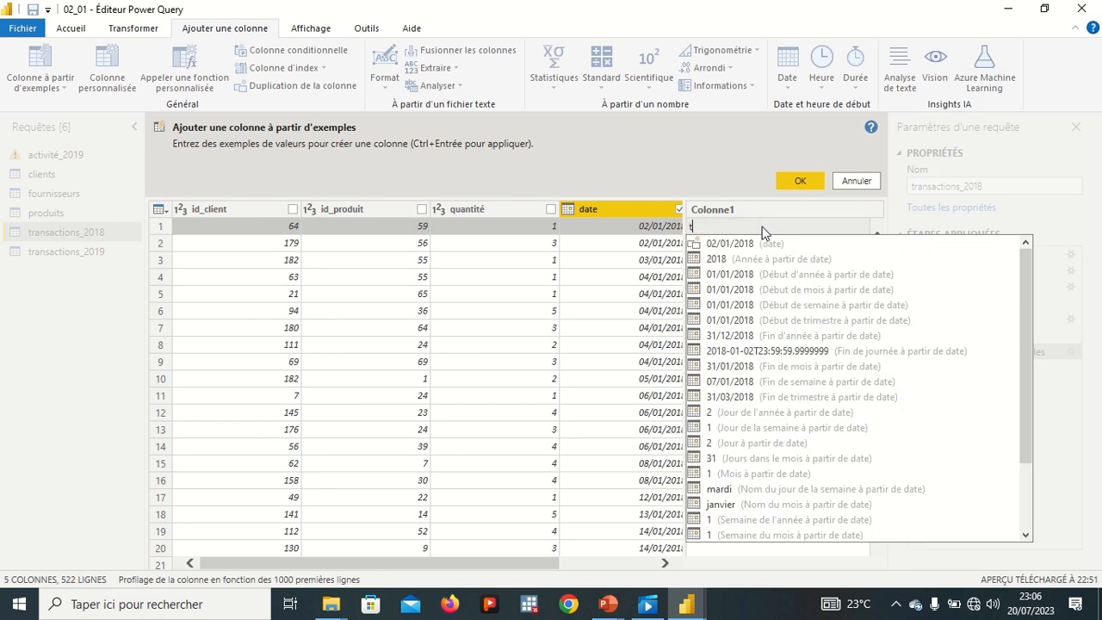
pyautogui.write('tri')
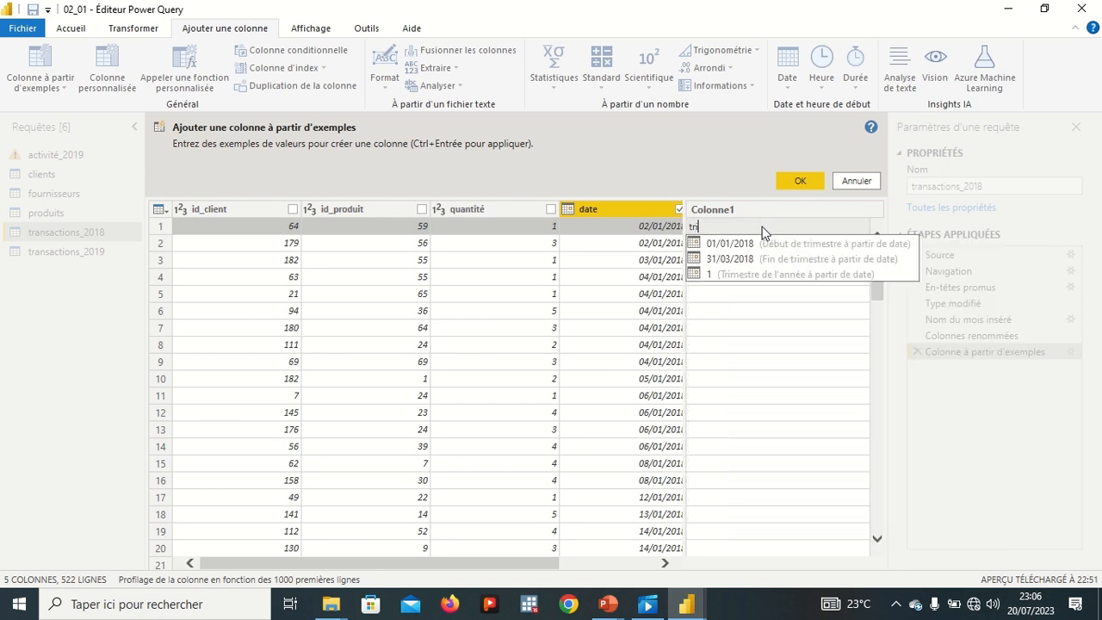
pyautogui.click(761, 274)
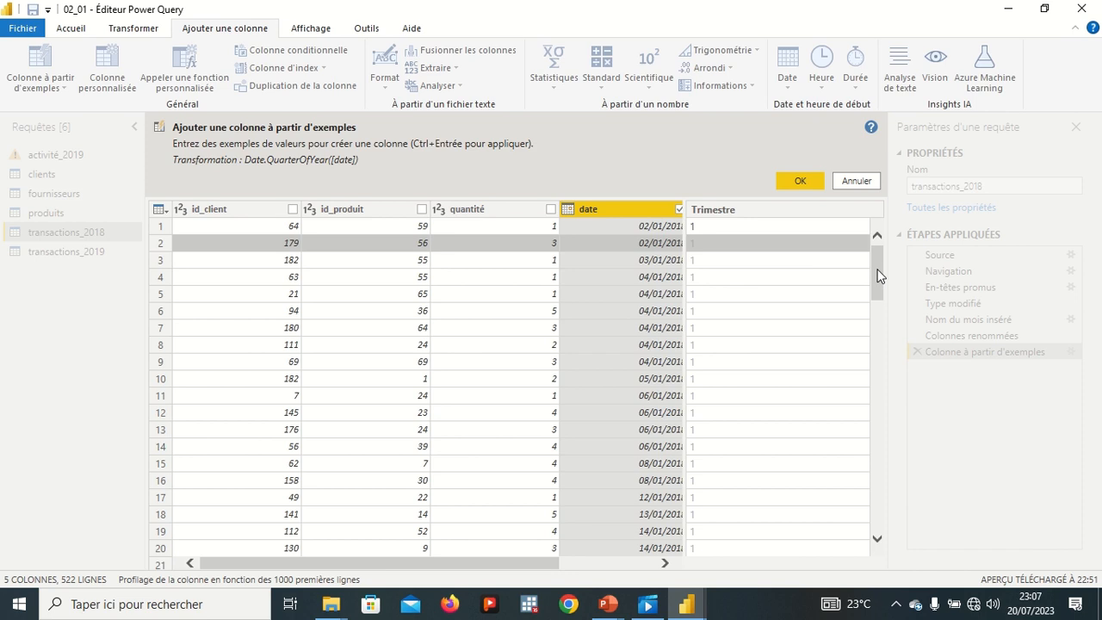
pyautogui.moveTo(879, 276); pyautogui.dragTo(864, 535)
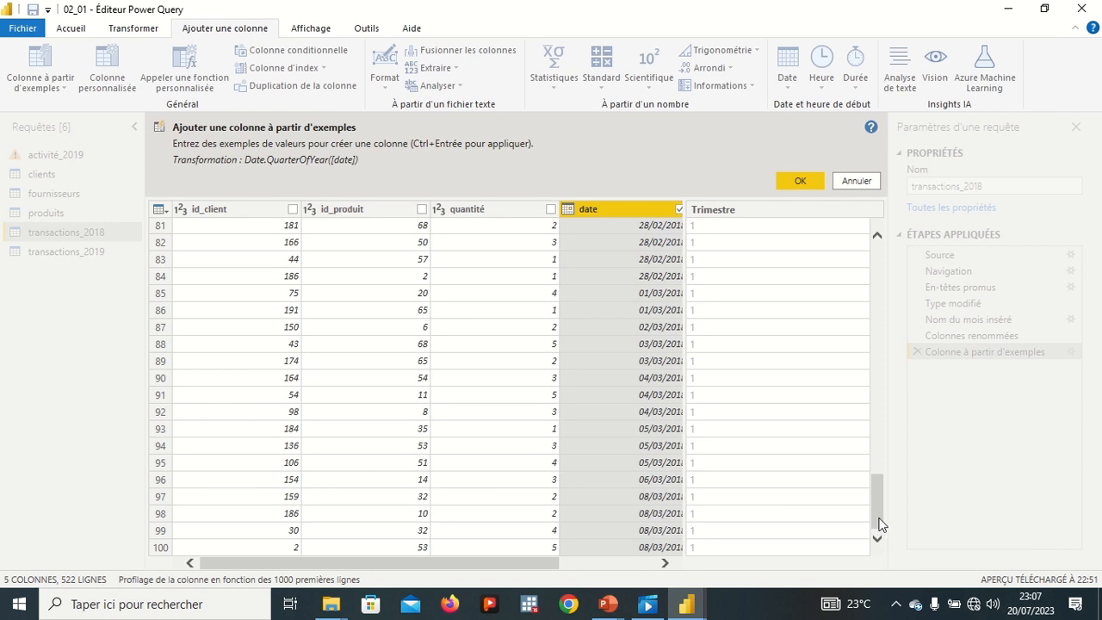
pyautogui.click(883, 441)
pyautogui.moveTo(883, 442); pyautogui.dragTo(882, 261)
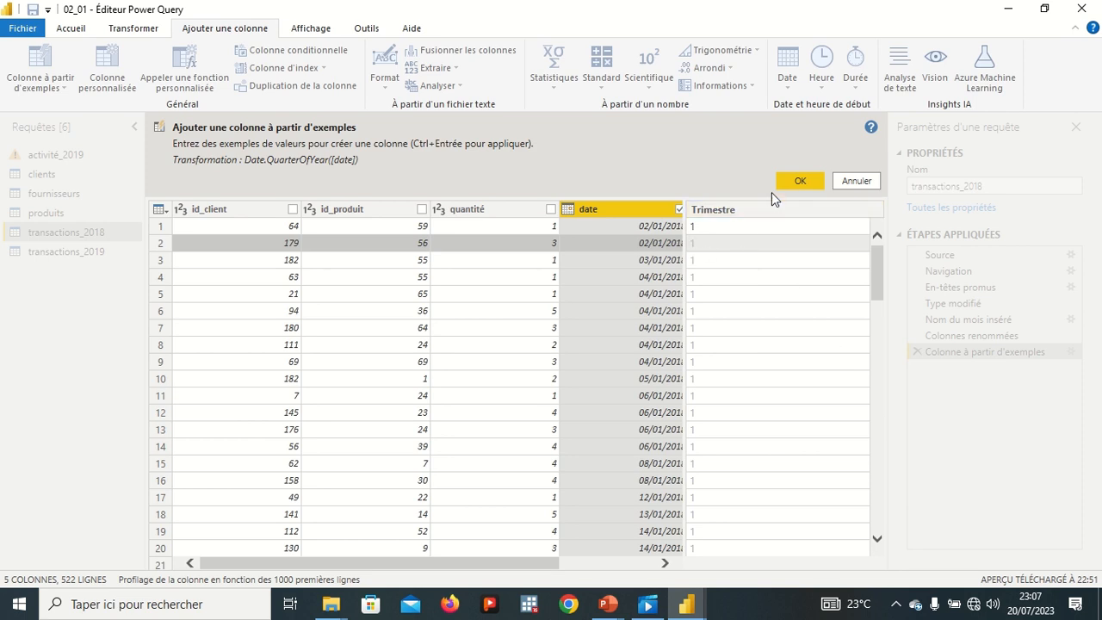
pyautogui.click(798, 182)
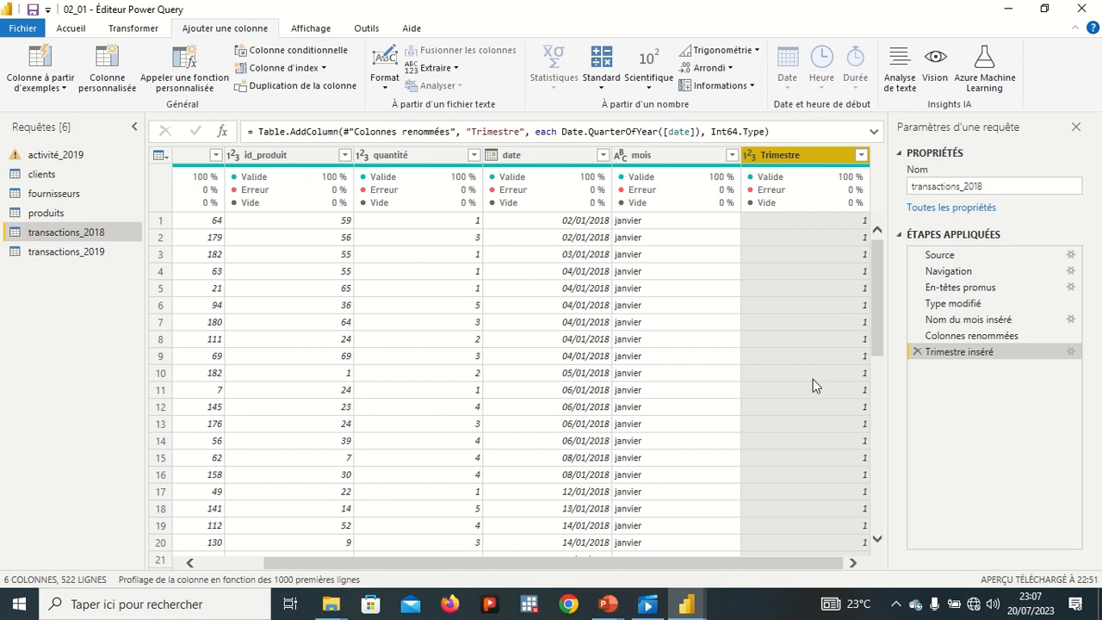
# Add a column from examples based on the Trimestre column, with "Trim1" as the first example
pyautogui.scroll(-2, 814, 379)
pyautogui.scroll(2, 813, 379)
pyautogui.click(62, 88)
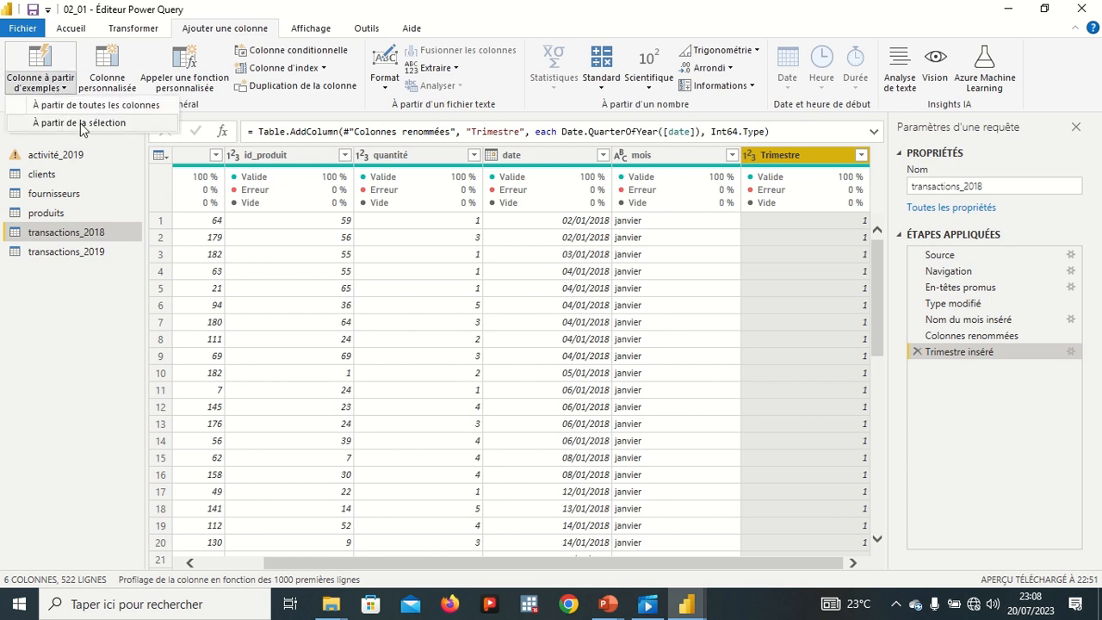
pyautogui.click(77, 123)
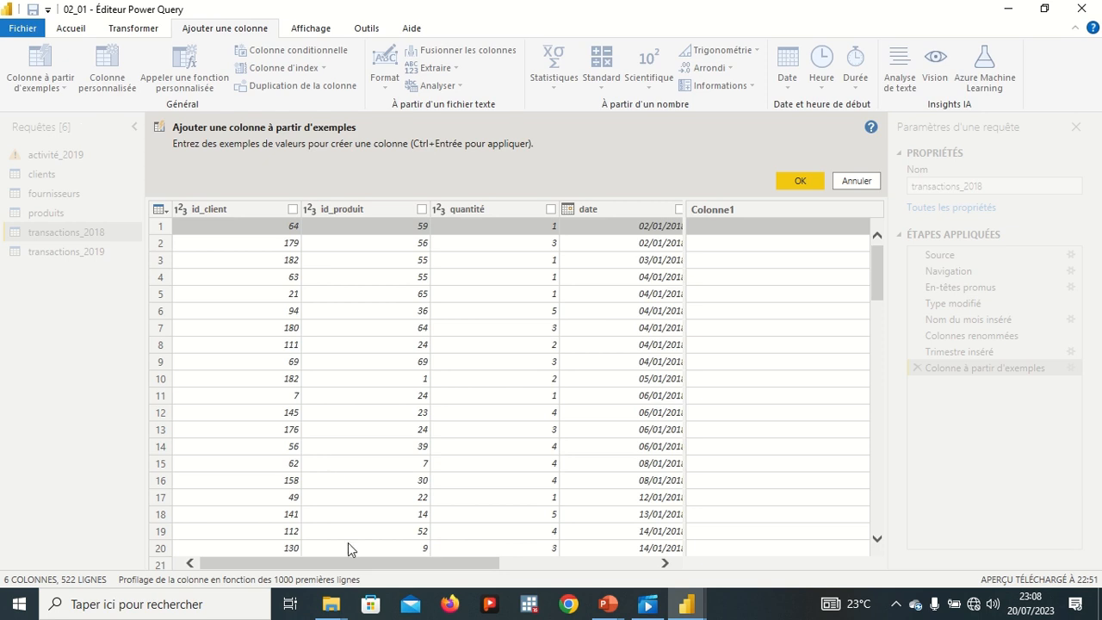
pyautogui.moveTo(425, 563); pyautogui.dragTo(602, 563)
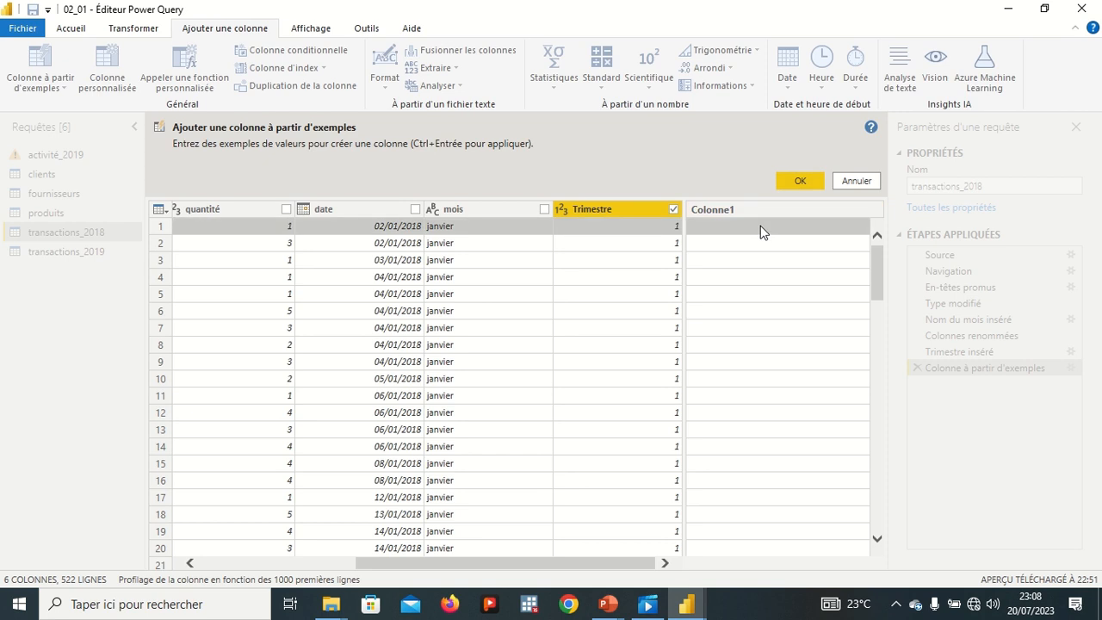
pyautogui.write('t')
pyautogui.press('BackSpace')
pyautogui.write('T')
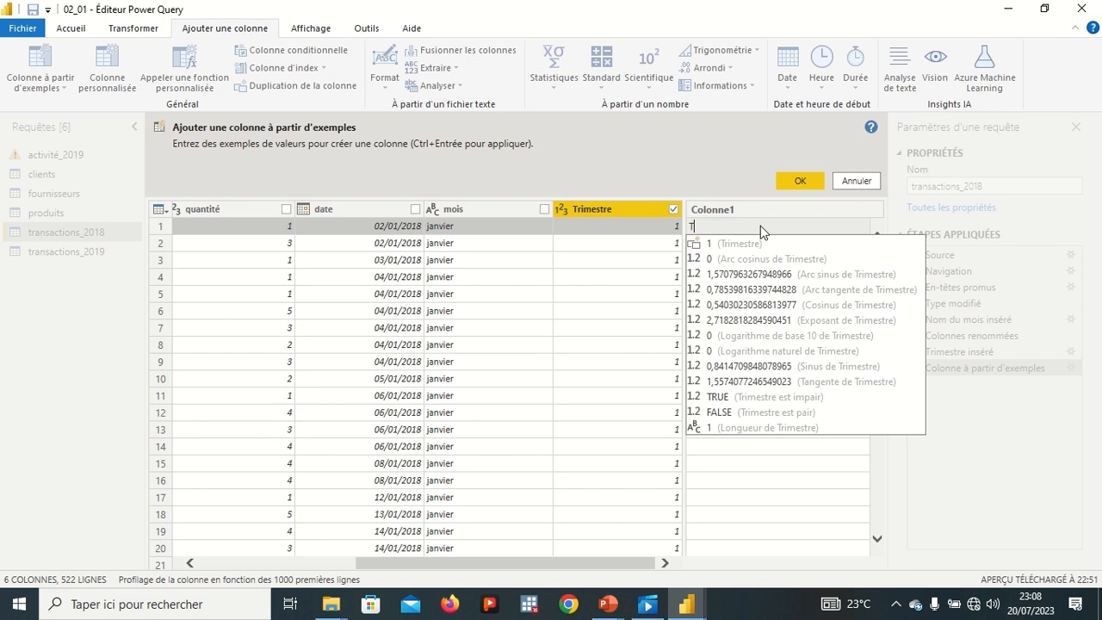
pyautogui.write('rim1')
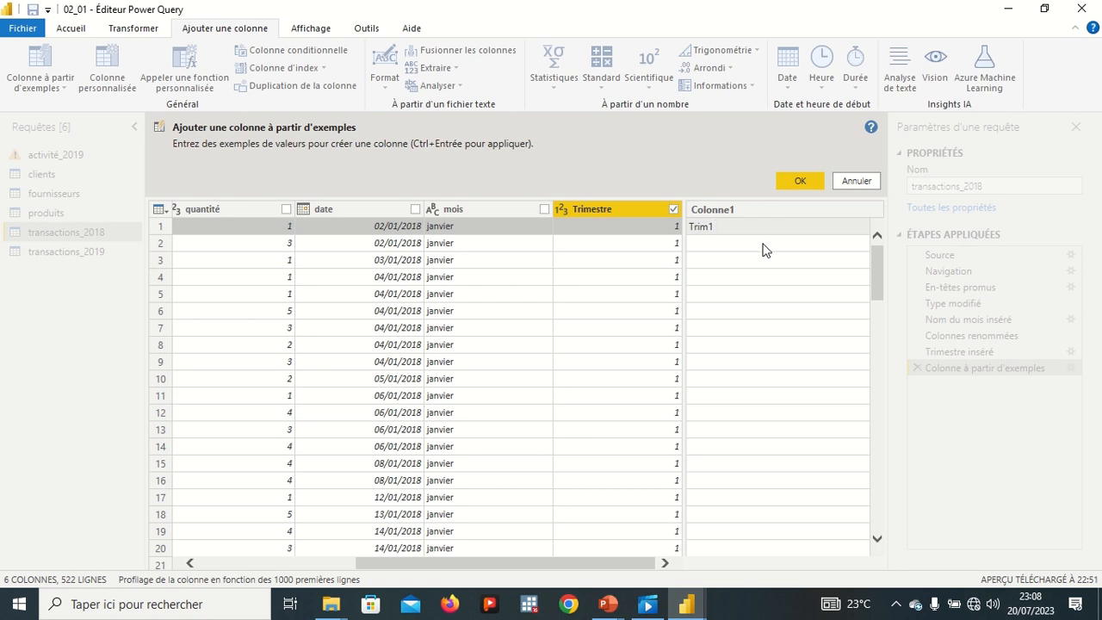
pyautogui.click(764, 244)
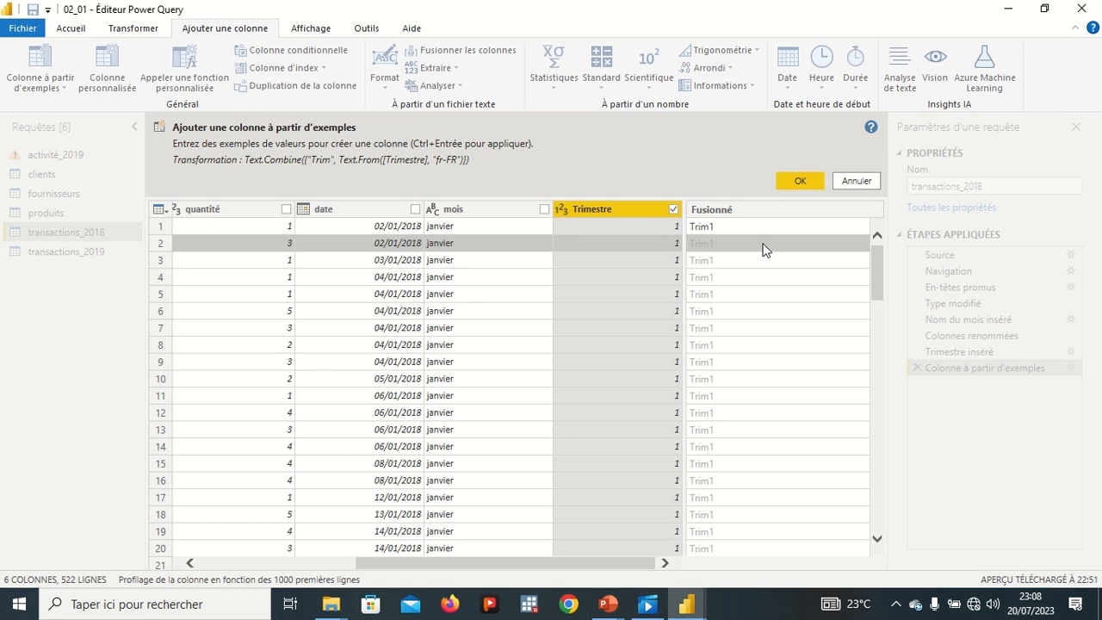
pyautogui.click(800, 181)
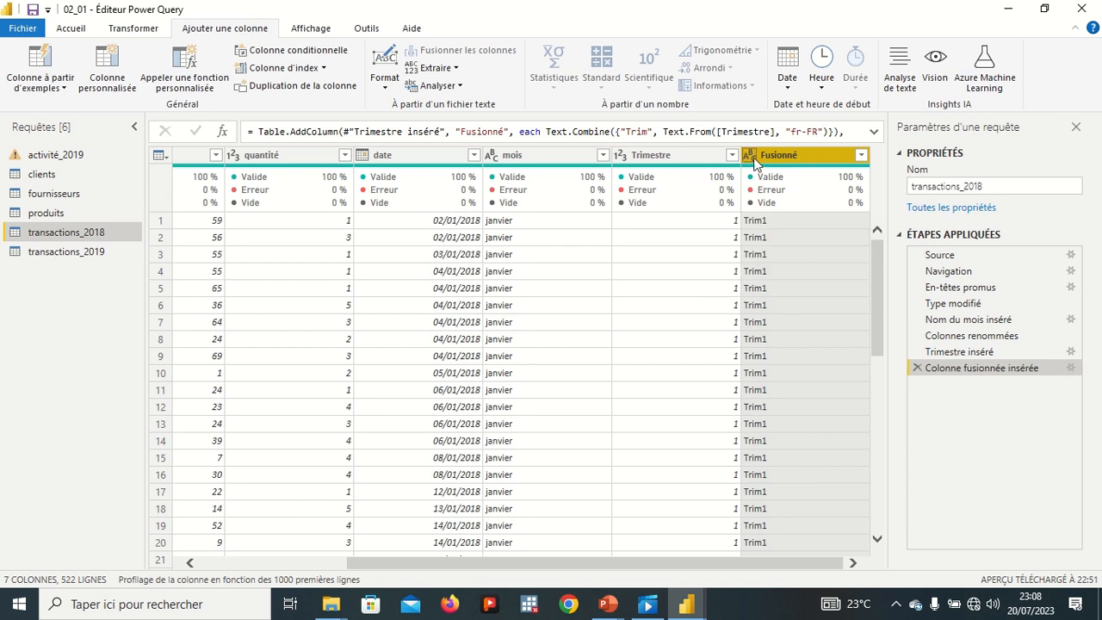
# Remove the numeric Trimestre column from the transactions_2018 table
pyautogui.click(677, 156)
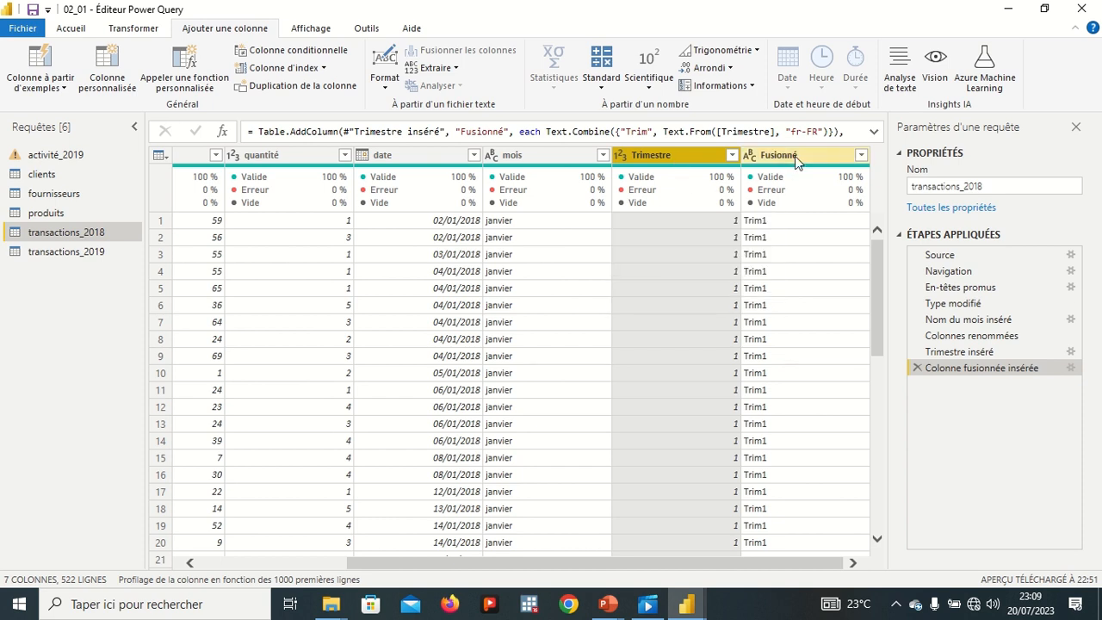
pyautogui.rightClick(697, 158)
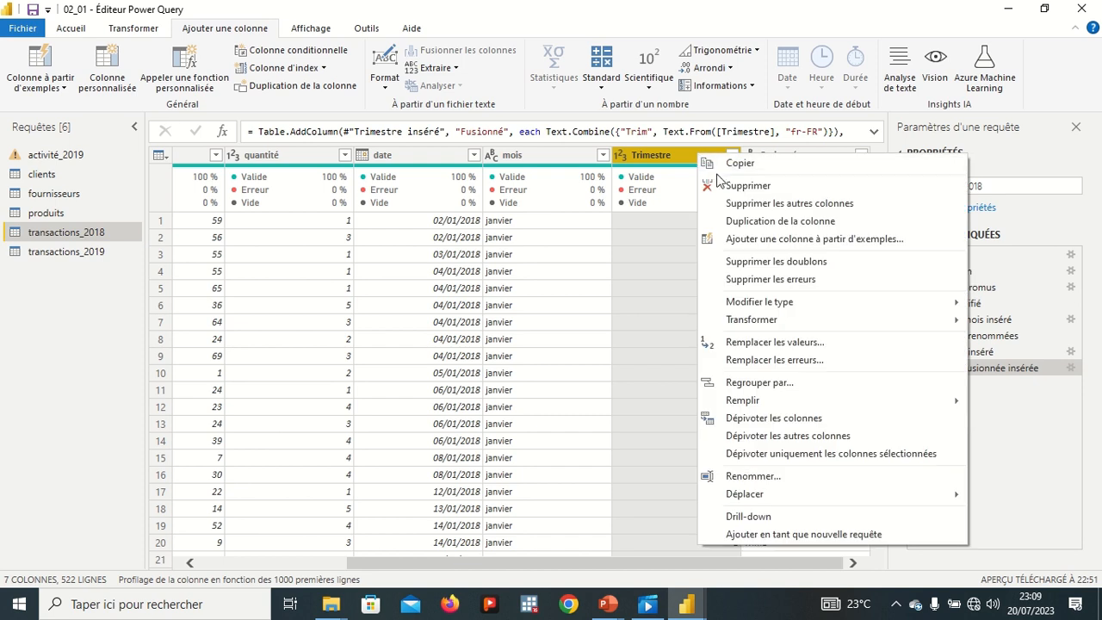
pyautogui.click(720, 183)
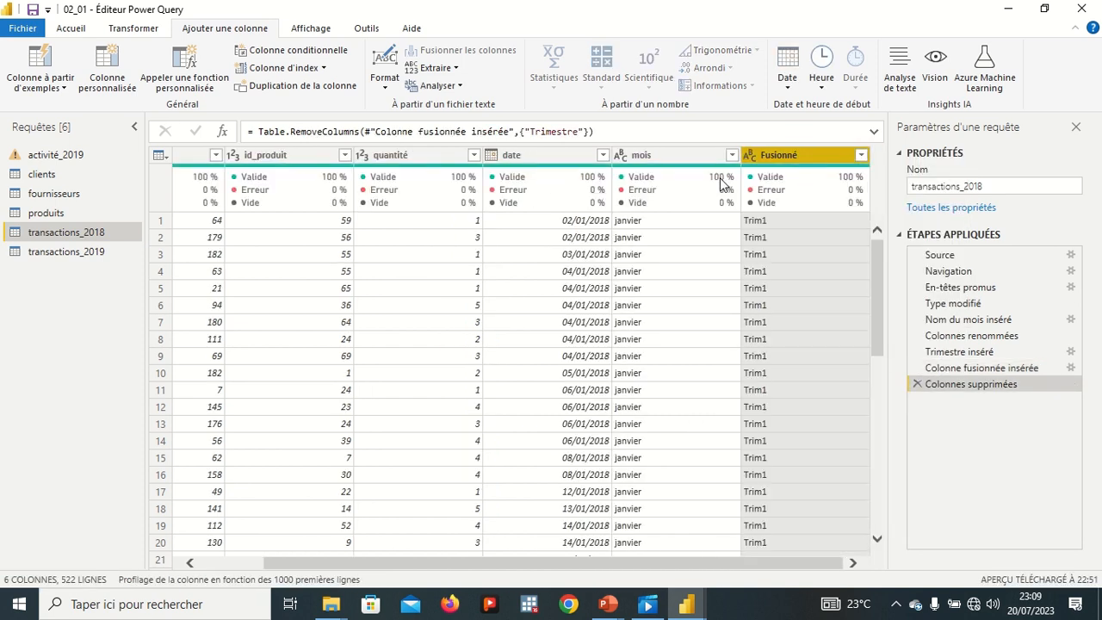
# Rename the Fusionné column holding the labelled quarters as Trimestre
pyautogui.doubleClick(804, 154)
pyautogui.write('T')
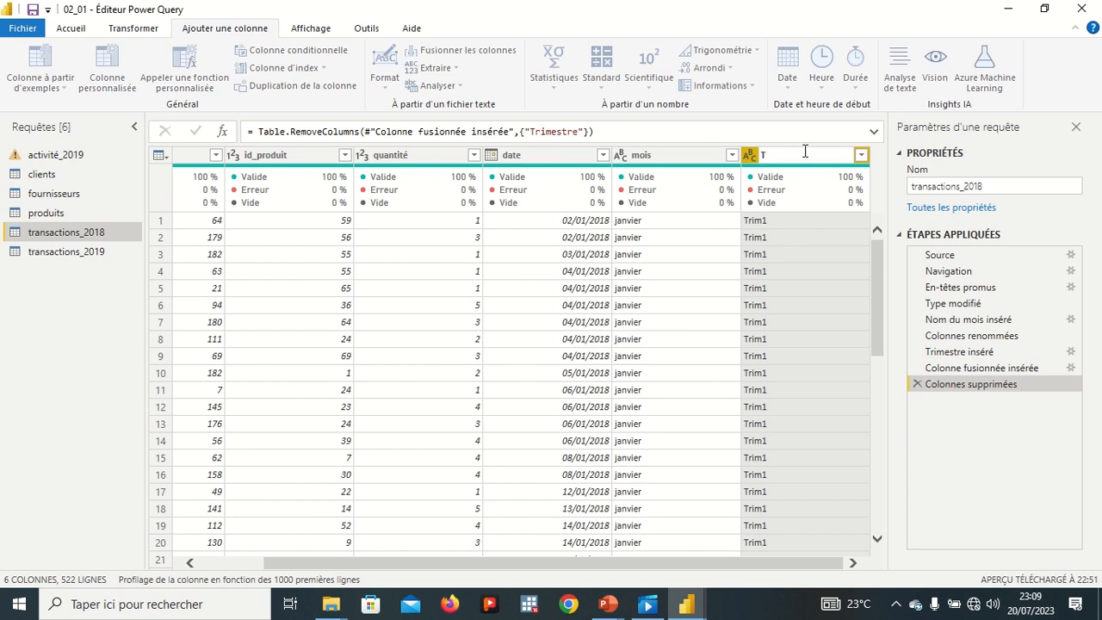
pyautogui.write('rimestre')
pyautogui.press('Return')
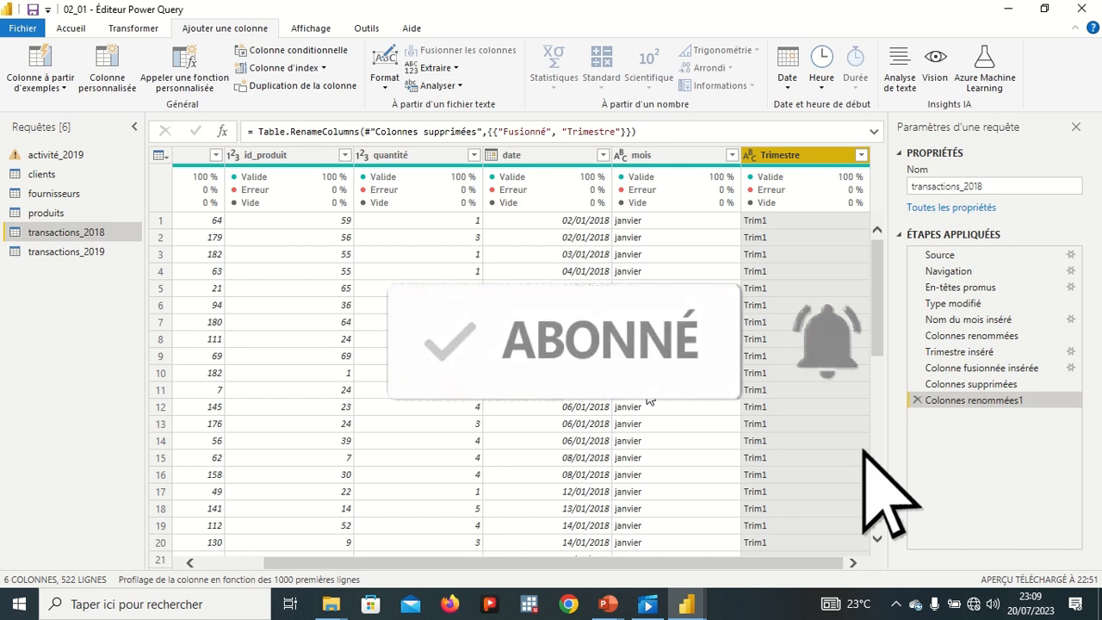
# Add a column from examples based only on the date column, using the day-of-week name suggestion "mardi" as the first example
pyautogui.click(559, 156)
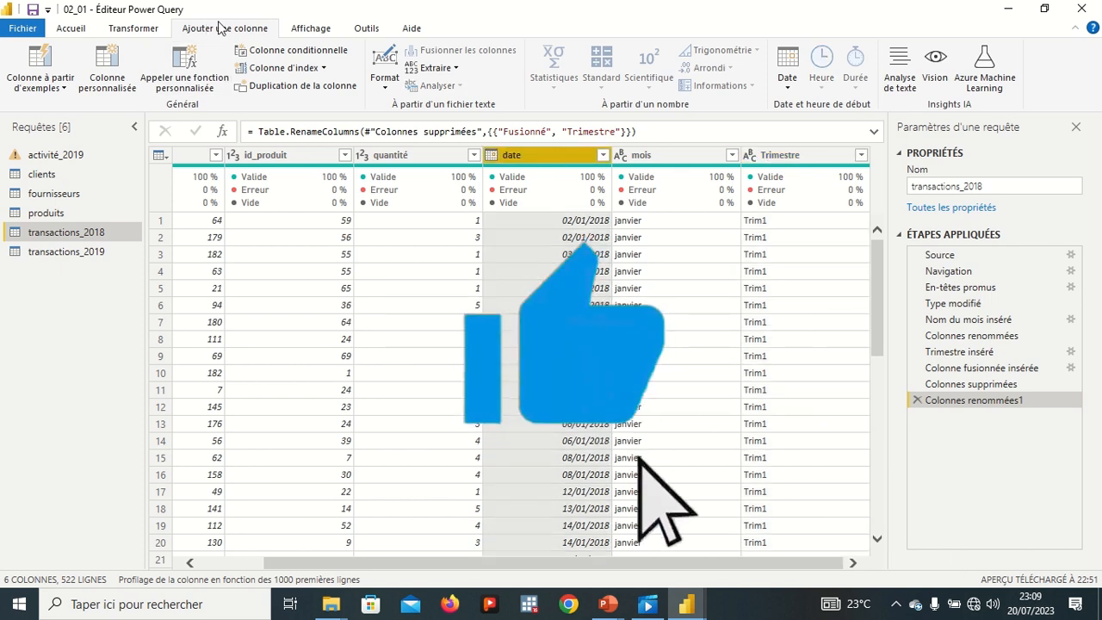
pyautogui.click(66, 90)
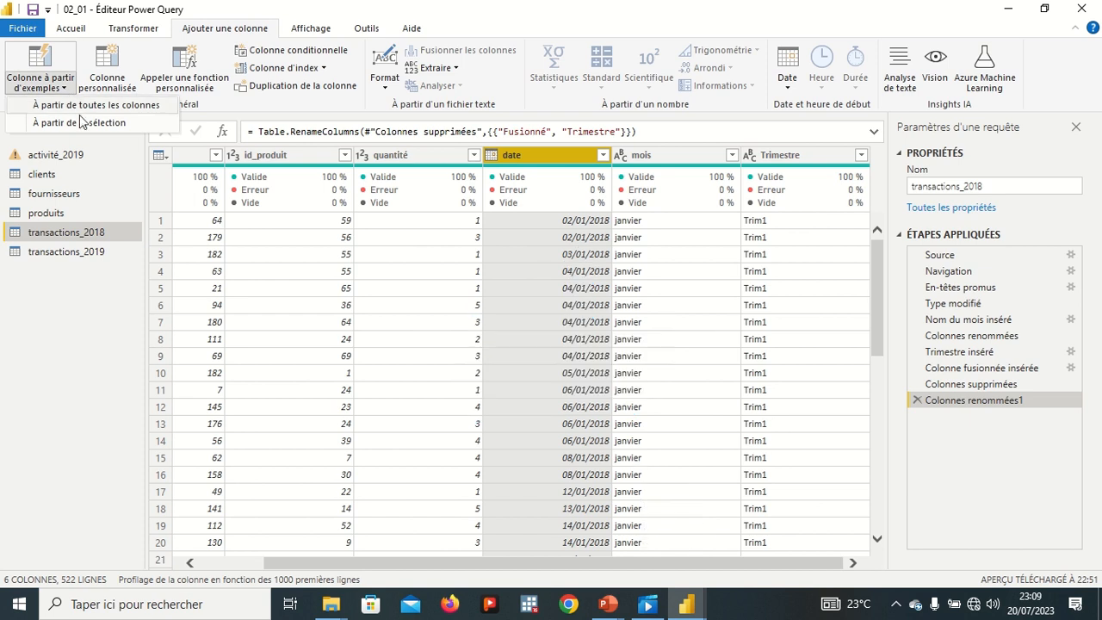
pyautogui.click(82, 124)
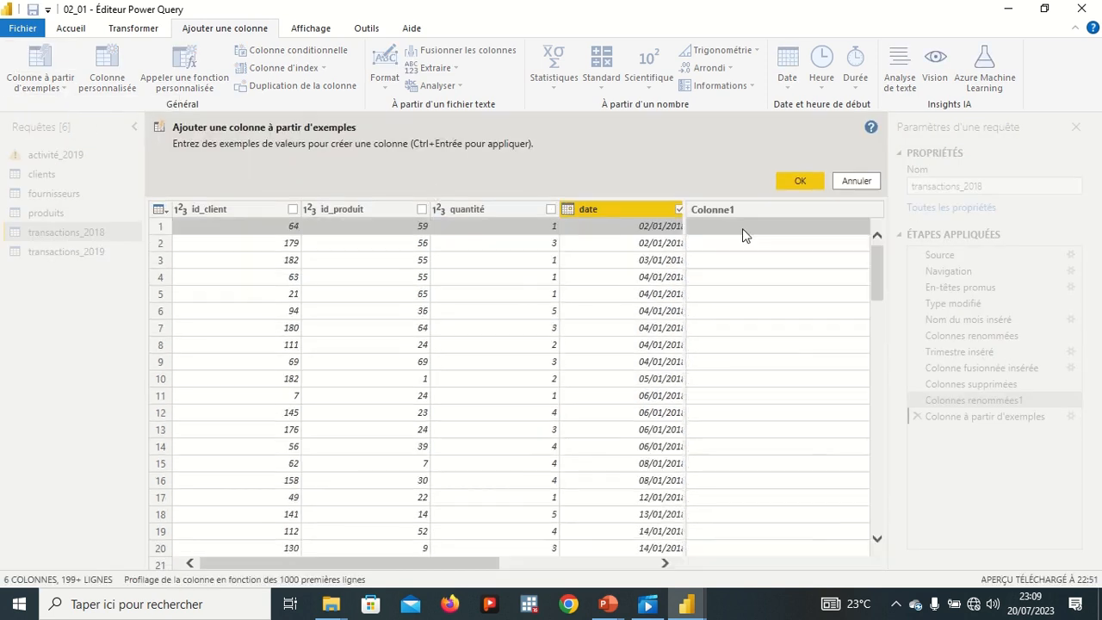
pyautogui.click(795, 230)
pyautogui.write('sem')
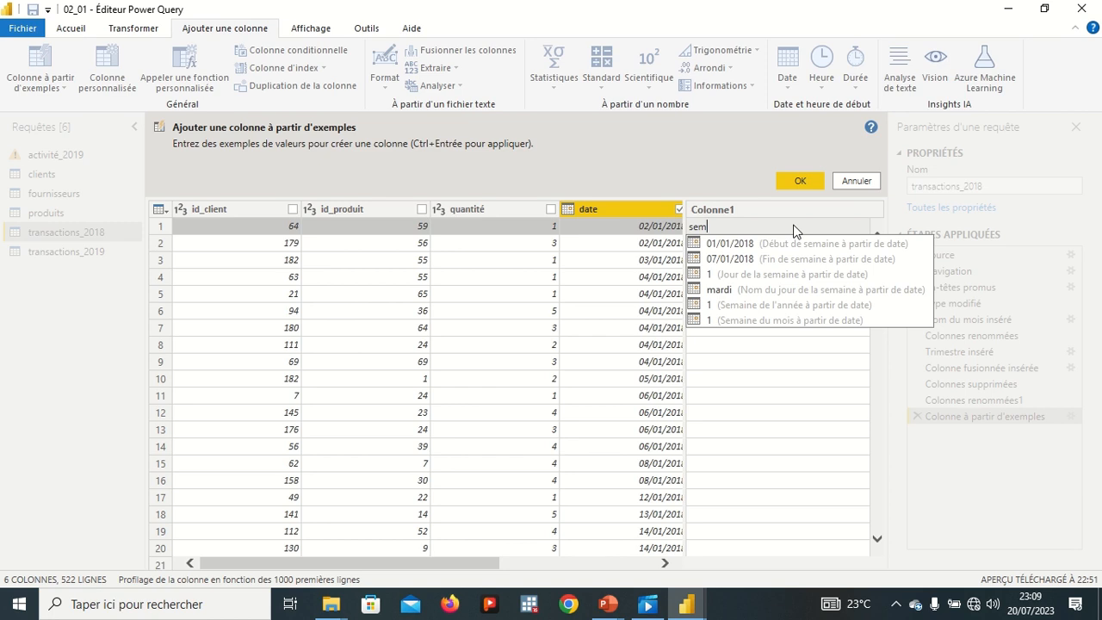
pyautogui.press('BackSpace')
pyautogui.press('BackSpace')
pyautogui.press('BackSpace')
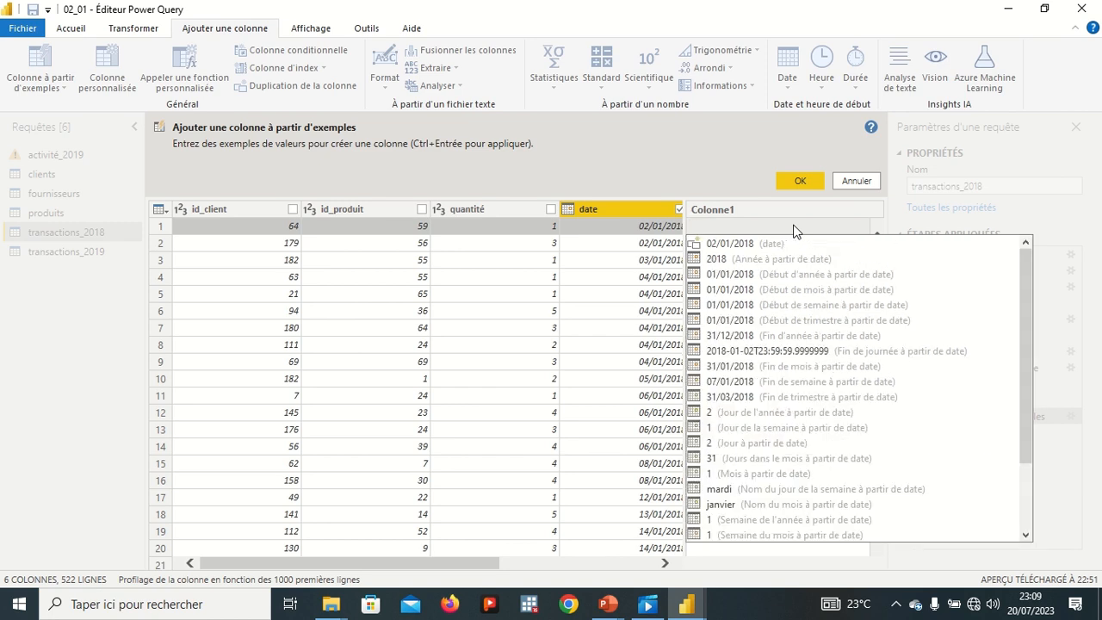
pyautogui.write('se')
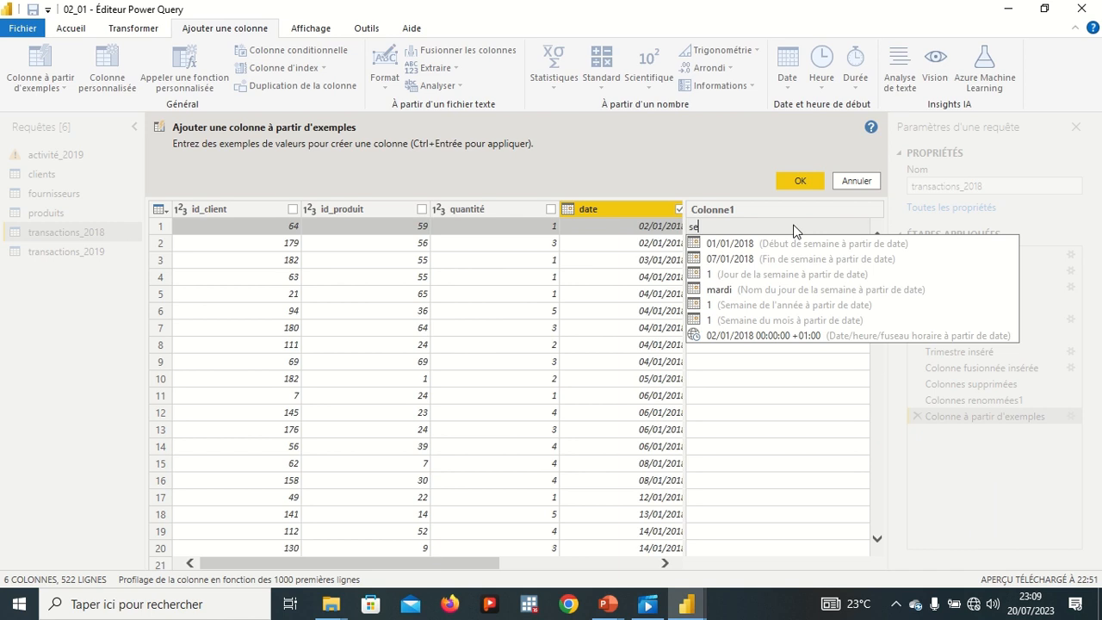
pyautogui.write('a')
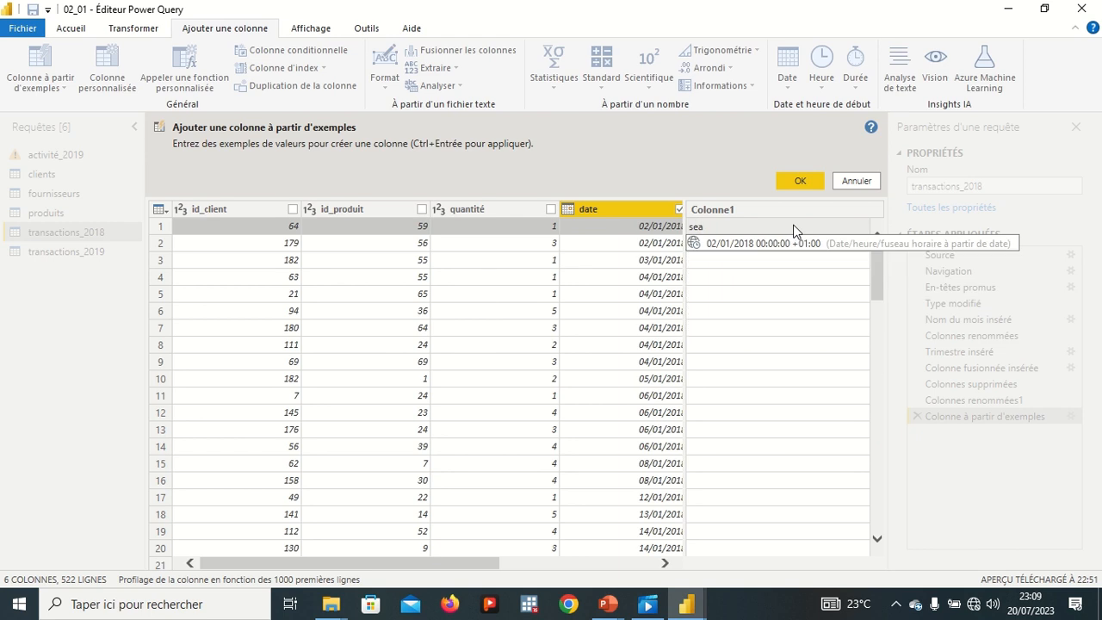
pyautogui.press('BackSpace')
pyautogui.write('mai')
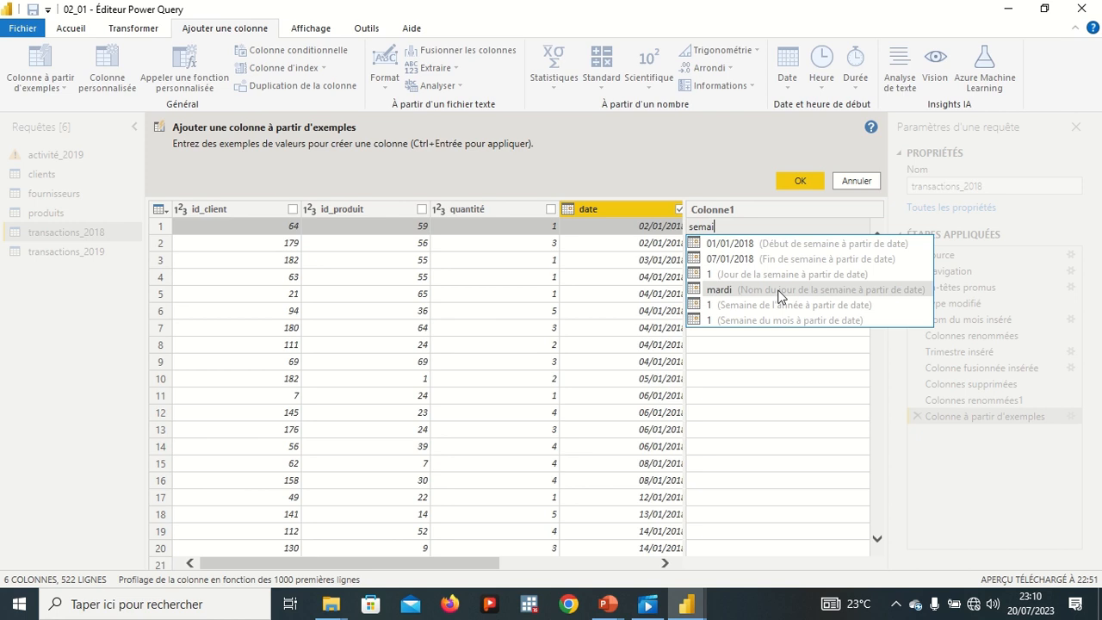
pyautogui.click(781, 296)
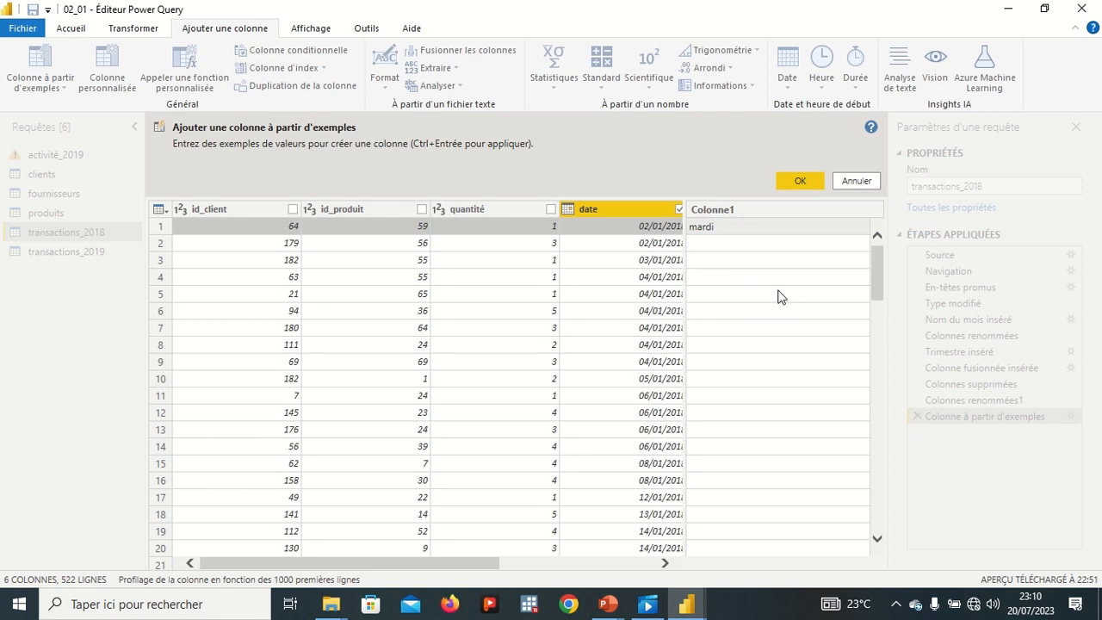
pyautogui.click(734, 243)
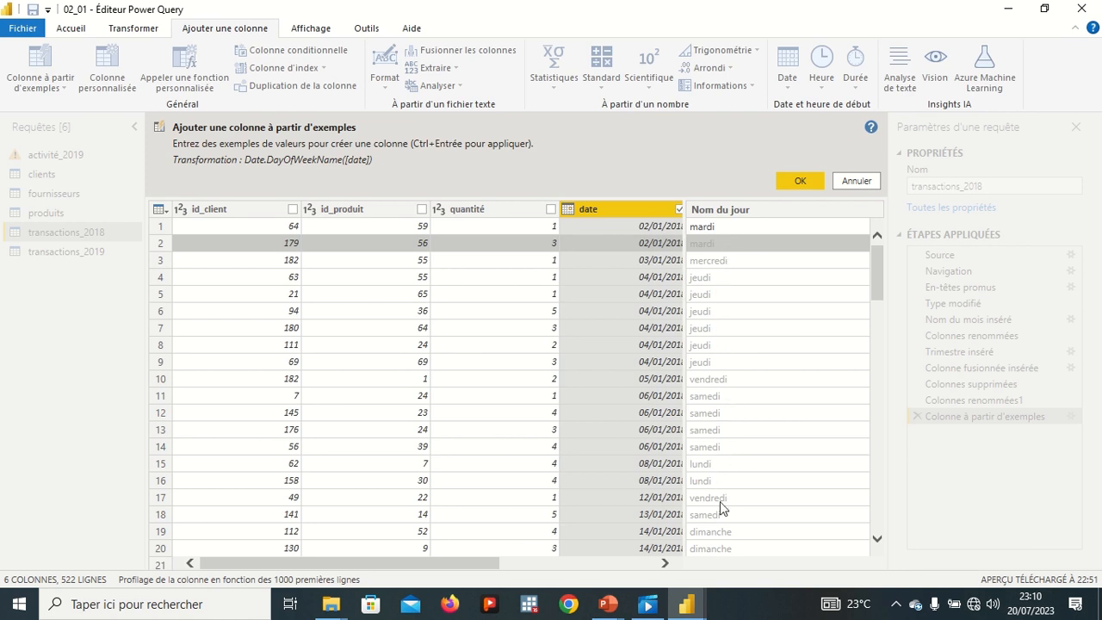
pyautogui.click(811, 179)
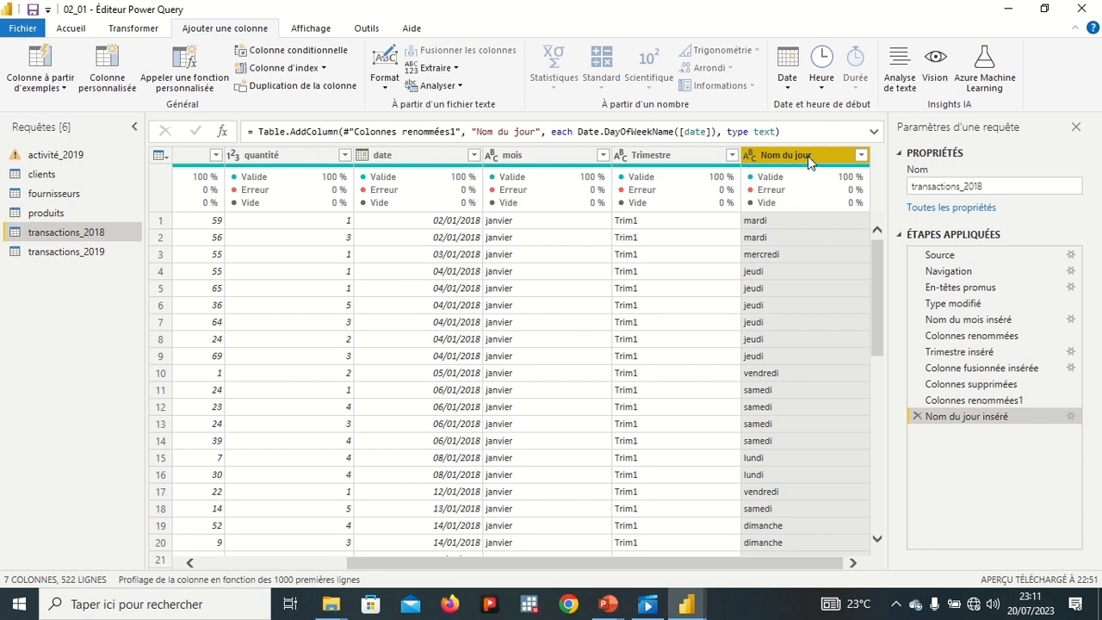
pyautogui.click(640, 339)
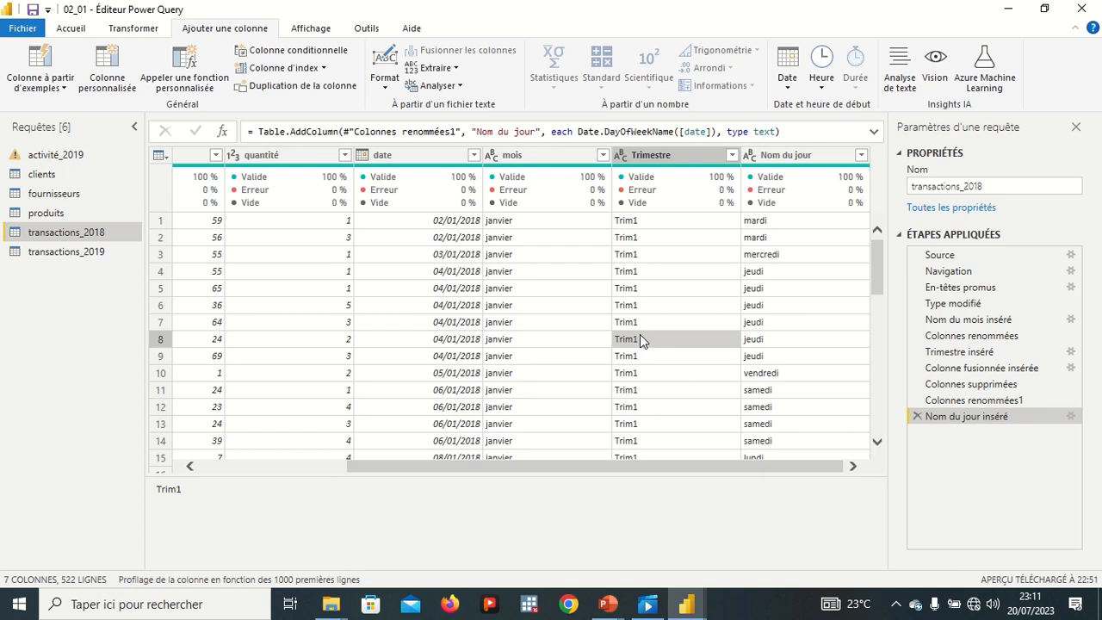
pyautogui.click(29, 30)
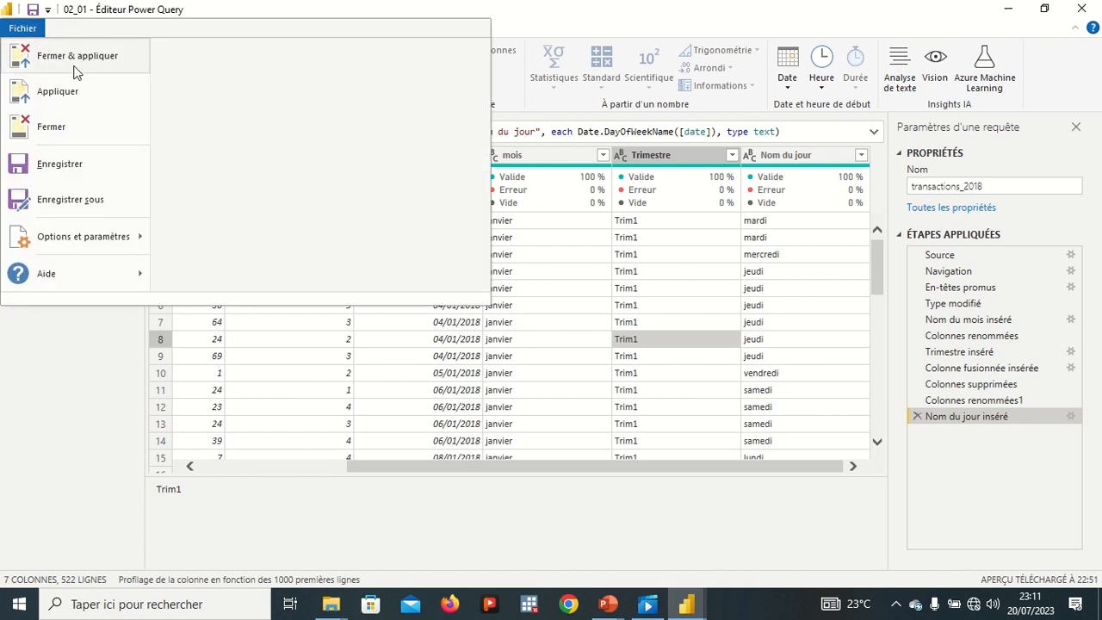
pyautogui.click(577, 256)
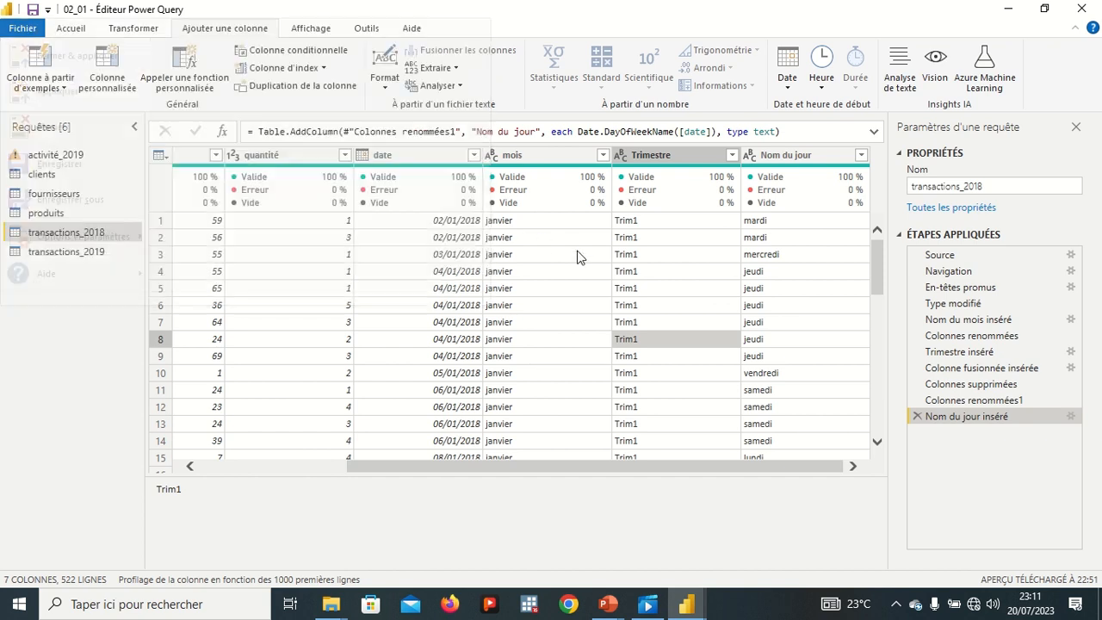
pyautogui.hscroll(-3, 508, 288)
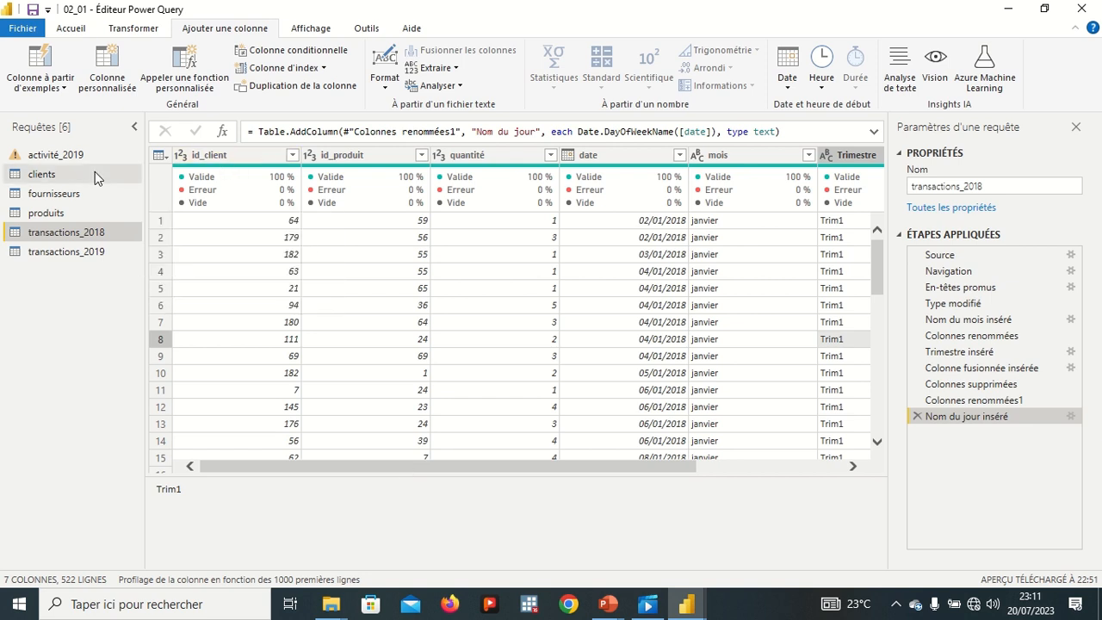
# Open the clients query and examine its prenom and nom columns
pyautogui.click(67, 178)
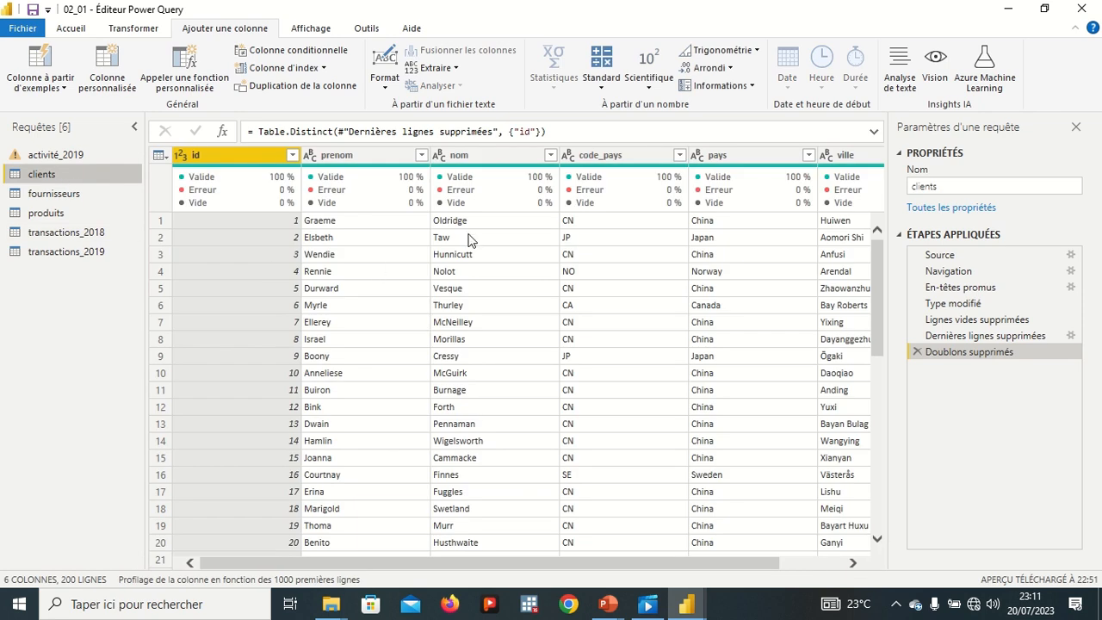
pyautogui.click(359, 156)
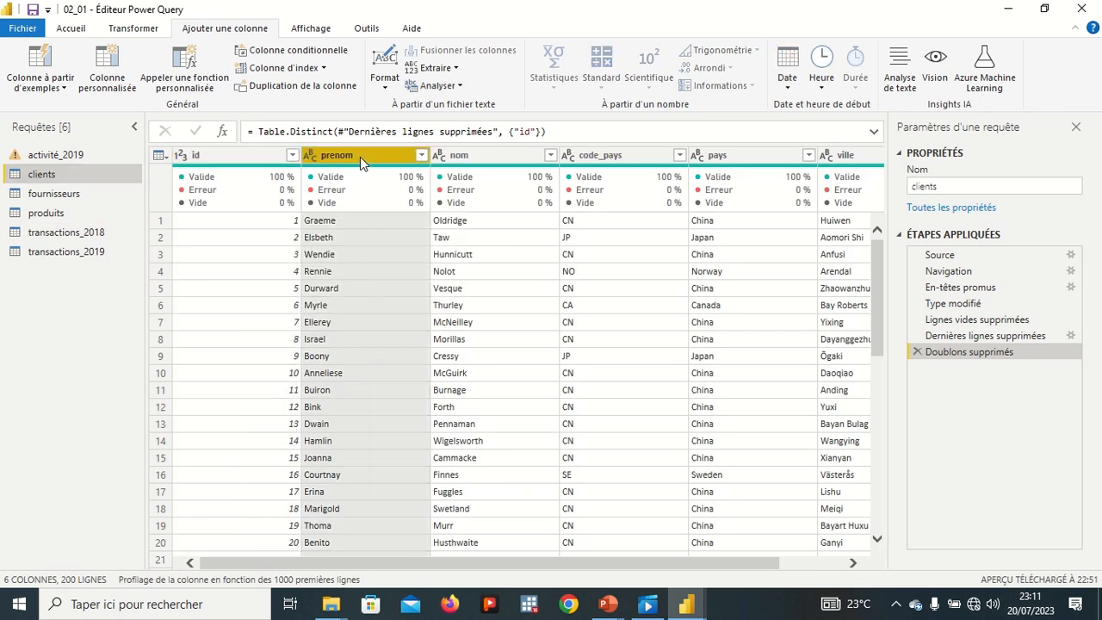
pyautogui.click(472, 155)
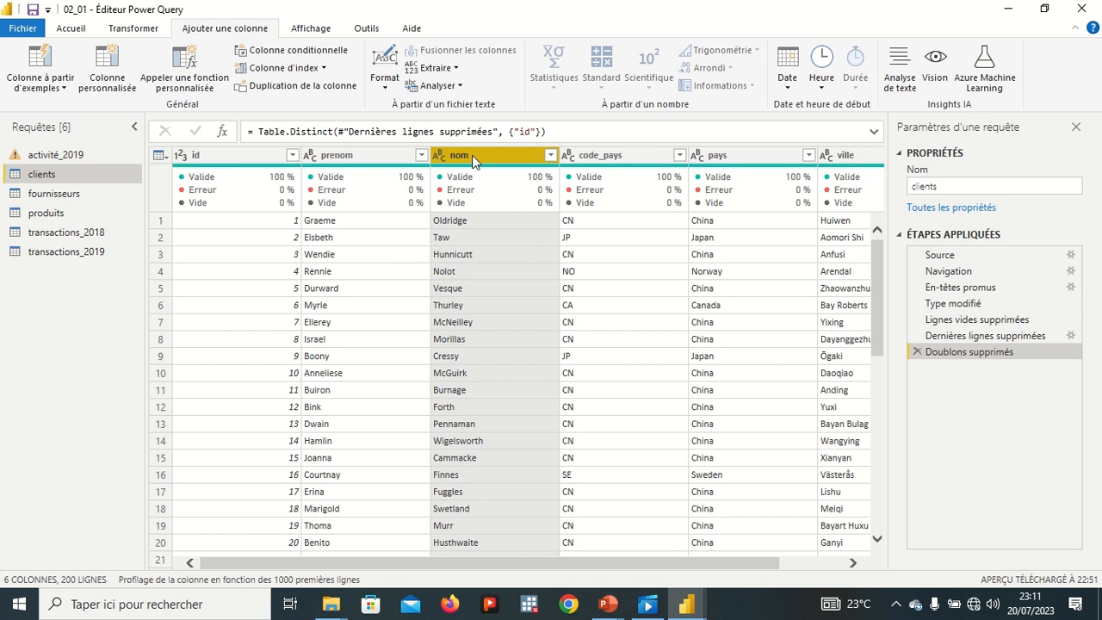
pyautogui.click(365, 222)
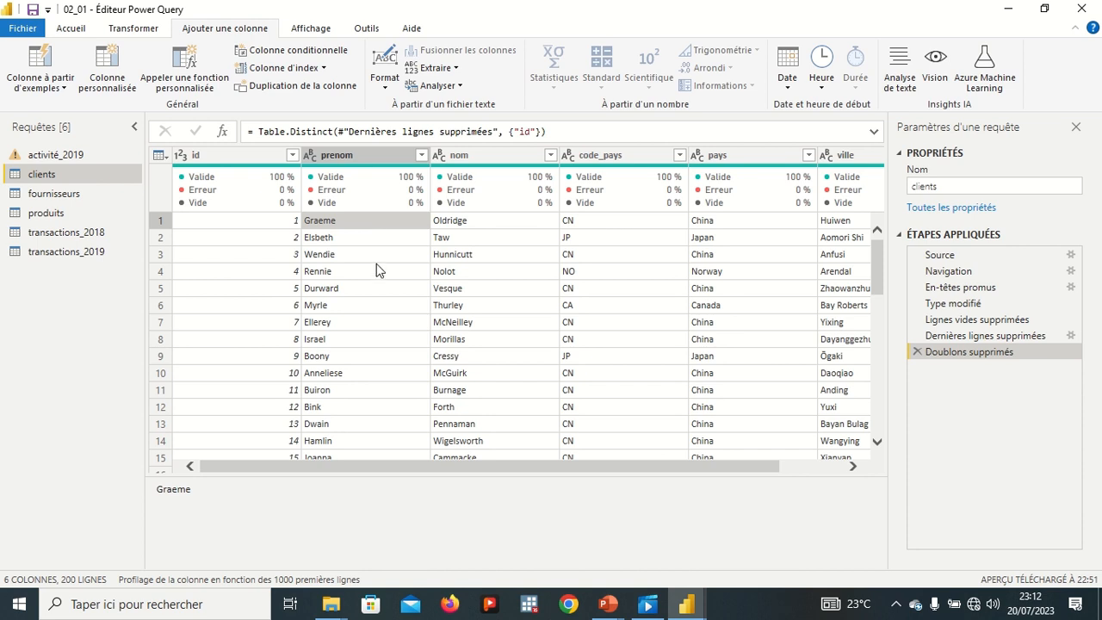
# Add a column from examples based on the prenom and nom columns, with the first client's full name separated by a space as the example
pyautogui.moveTo(350, 159)
pyautogui.mouseDown()
pyautogui.moveTo(411, 161)
pyautogui.moveTo(368, 160)
pyautogui.mouseUp()
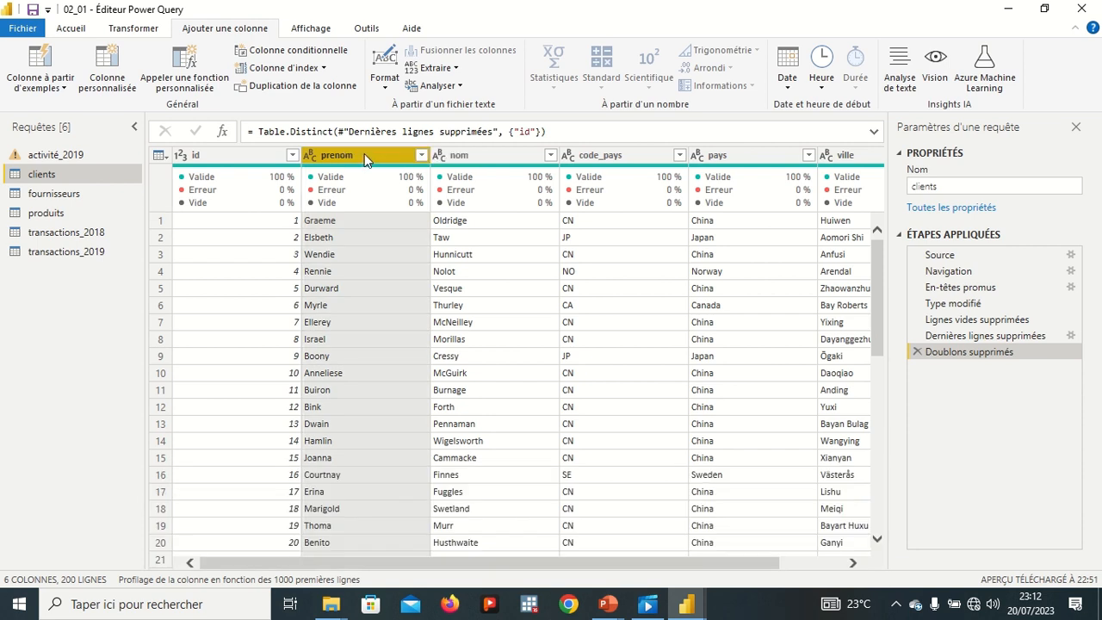
pyautogui.keyDown('ctrl'); pyautogui.click(463, 161); pyautogui.keyUp('ctrl')
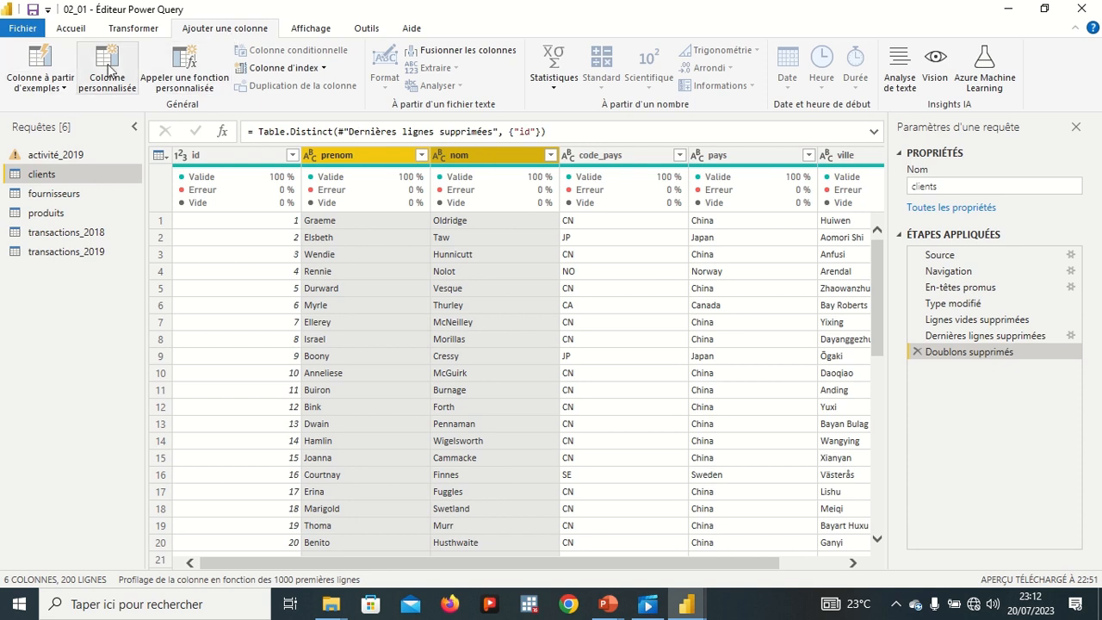
pyautogui.click(60, 86)
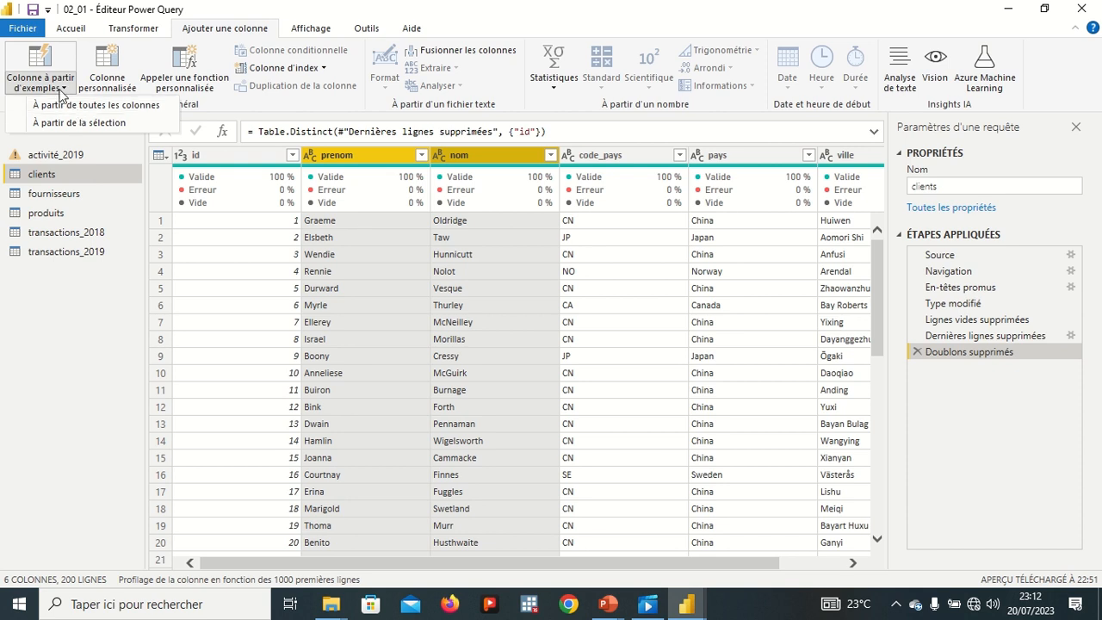
pyautogui.click(82, 124)
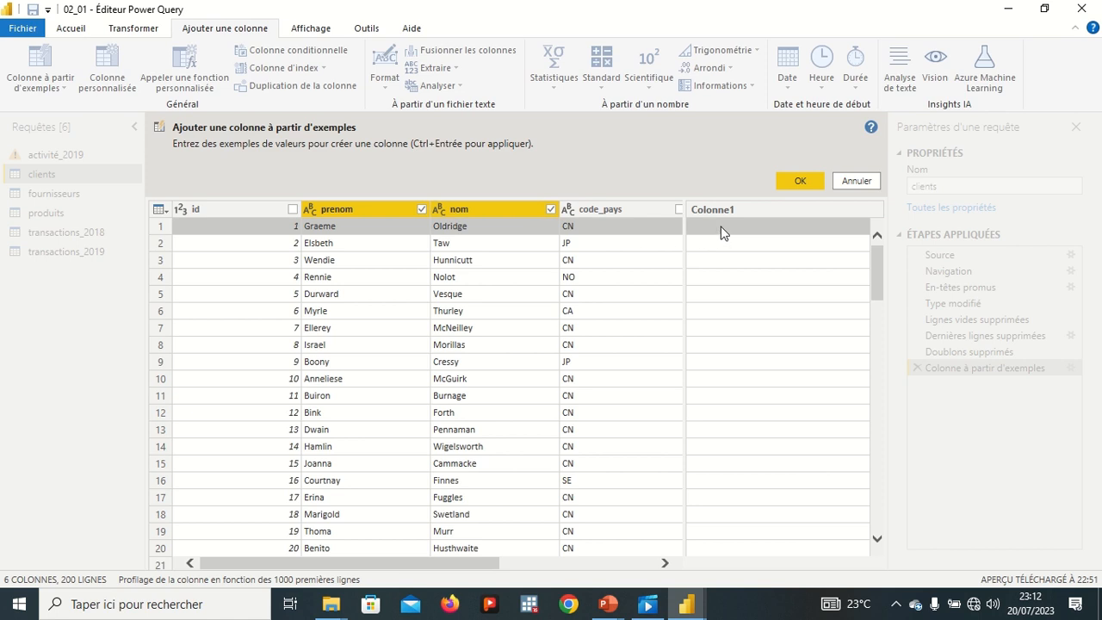
pyautogui.write('Gra')
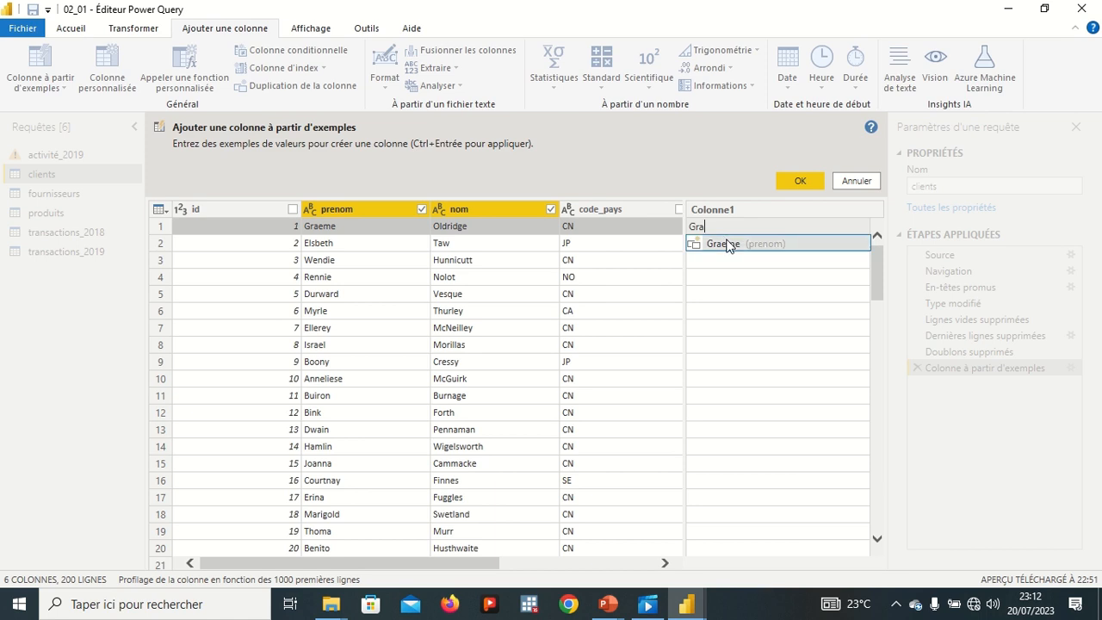
pyautogui.click(728, 245)
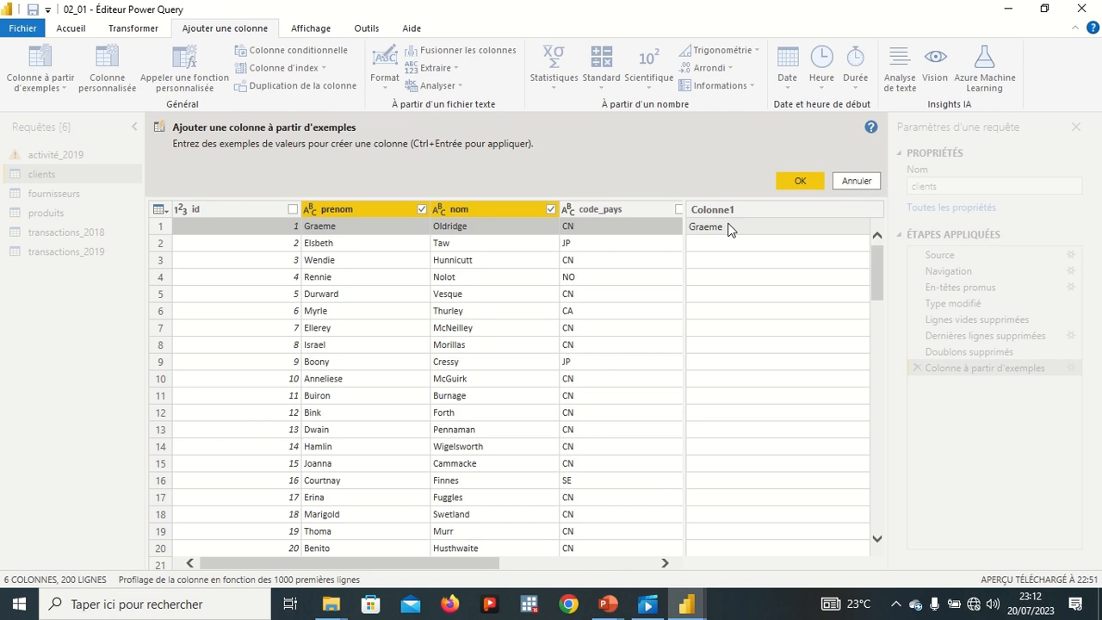
pyautogui.write('(')
pyautogui.write('C')
pyautogui.write('ldri')
pyautogui.write('dge')
pyautogui.click(757, 245)
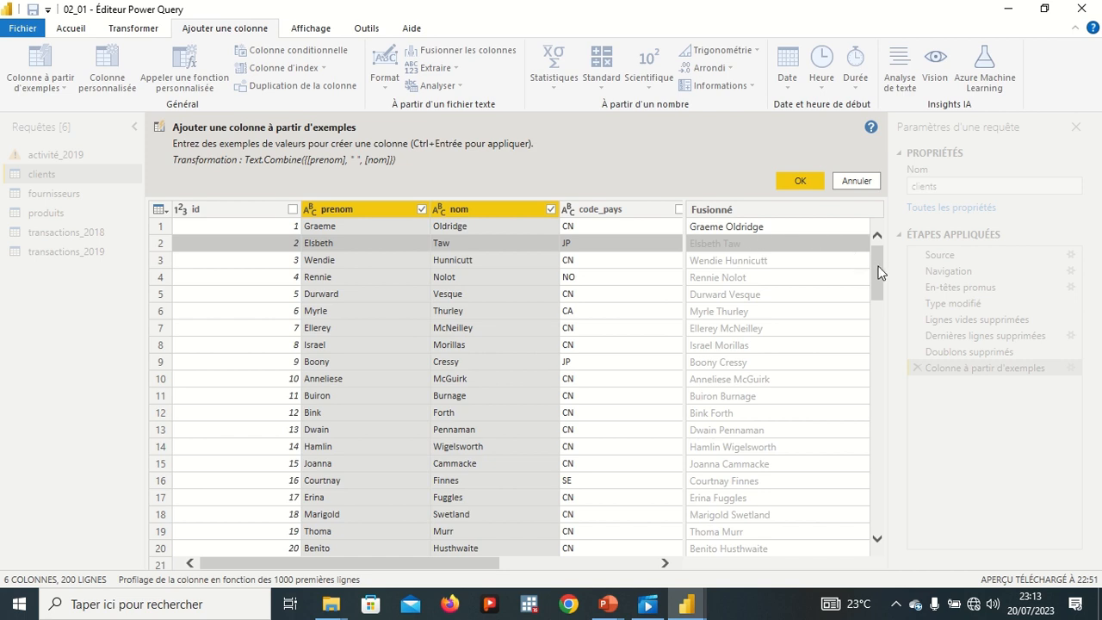
pyautogui.moveTo(878, 273); pyautogui.dragTo(880, 220)
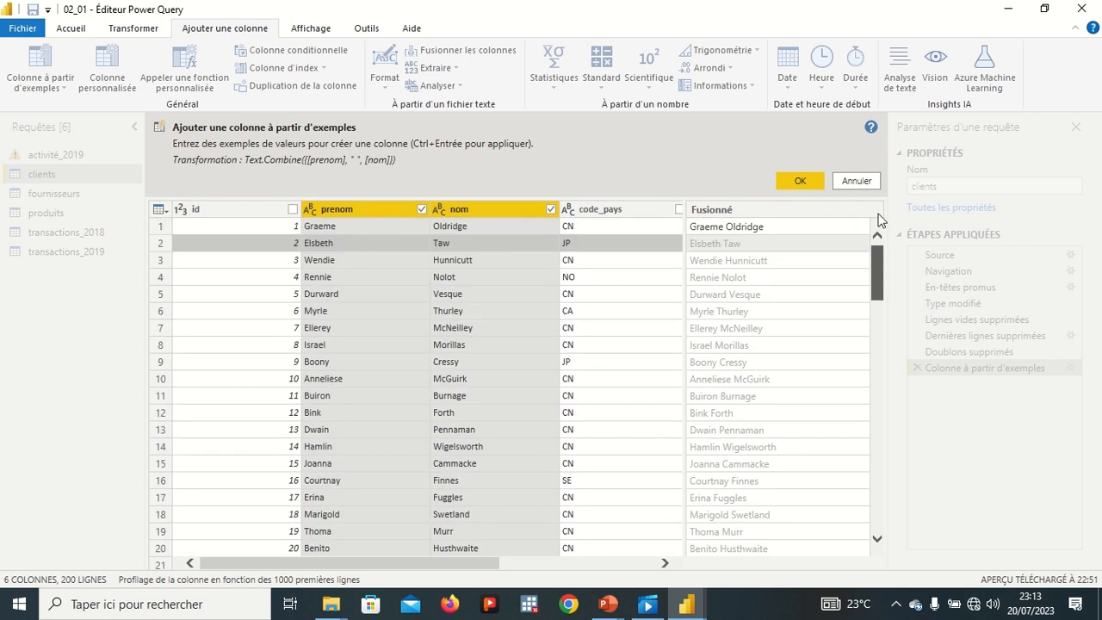
pyautogui.click(803, 180)
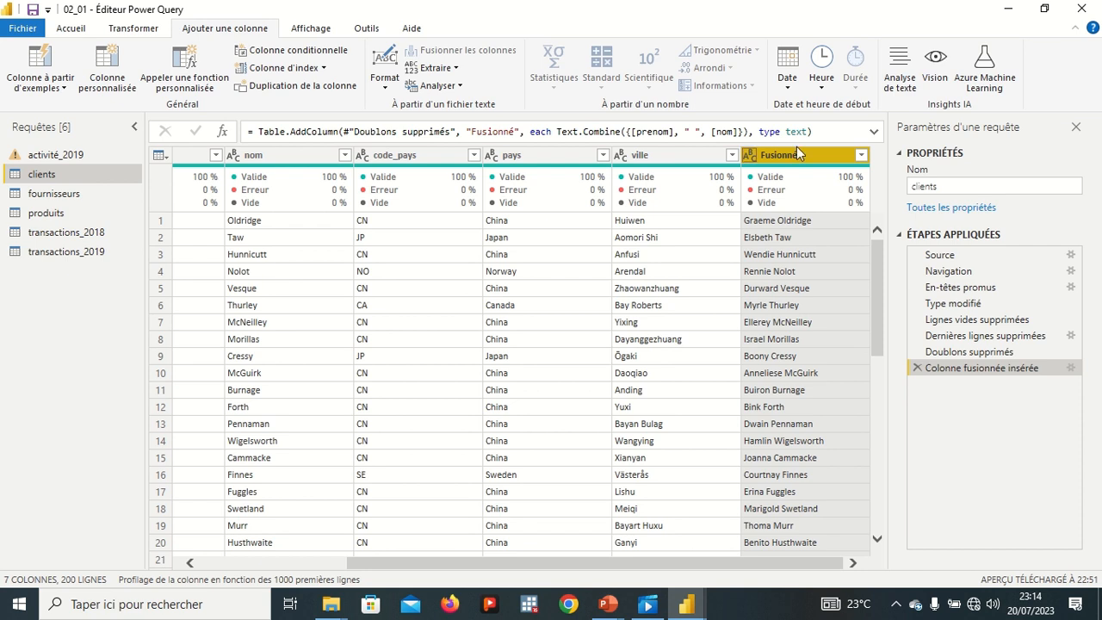
# Delete the Colonne fusionnée insérée step from the clients query and return to the transactions_2018 query
pyautogui.click(917, 368)
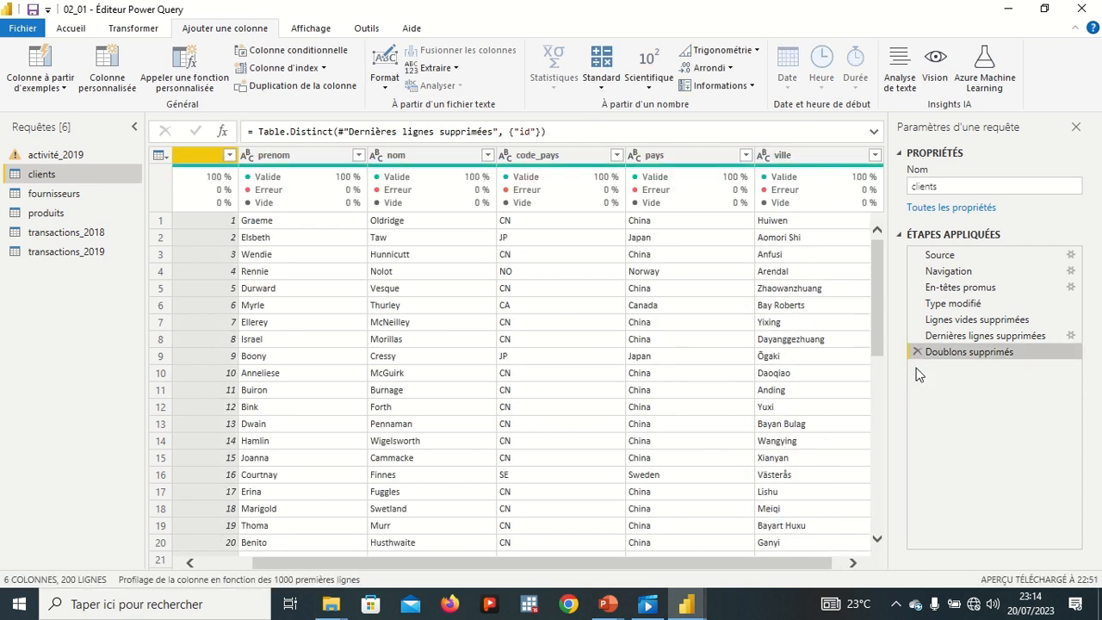
pyautogui.click(101, 231)
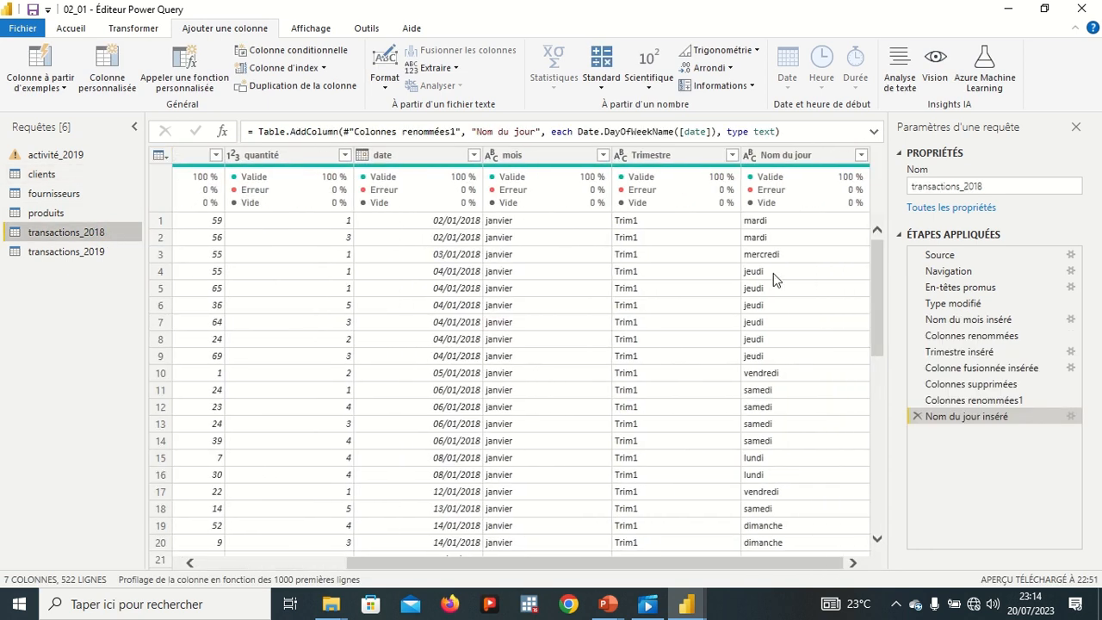
# Review the mois, Trimestre and Nom du jour columns added to transactions_2018, along with its original quantité column
pyautogui.click(573, 156)
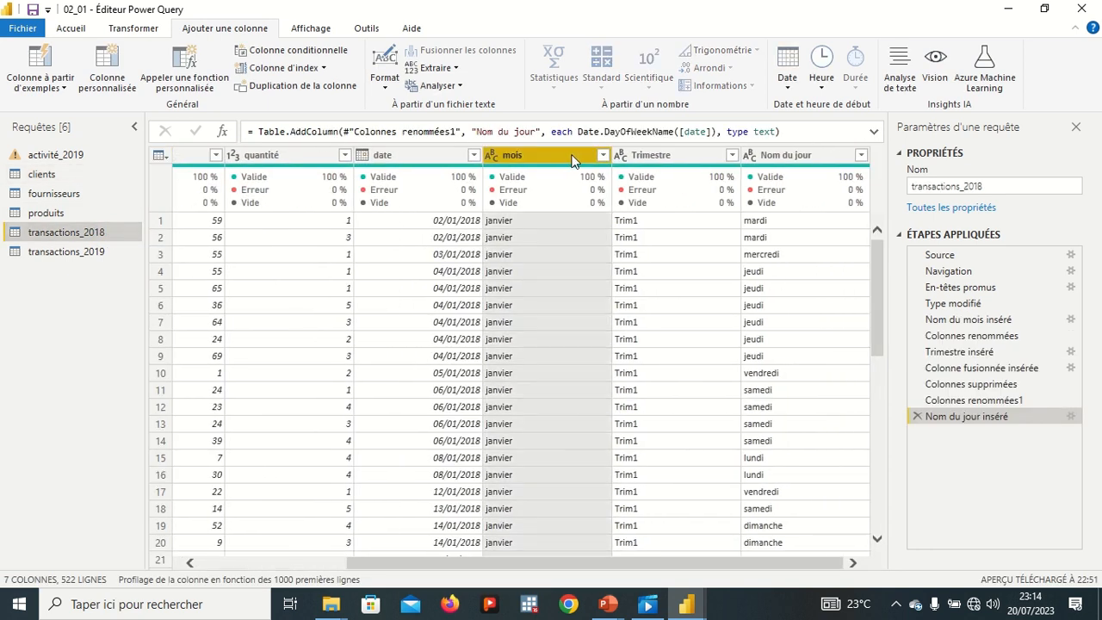
pyautogui.click(665, 154)
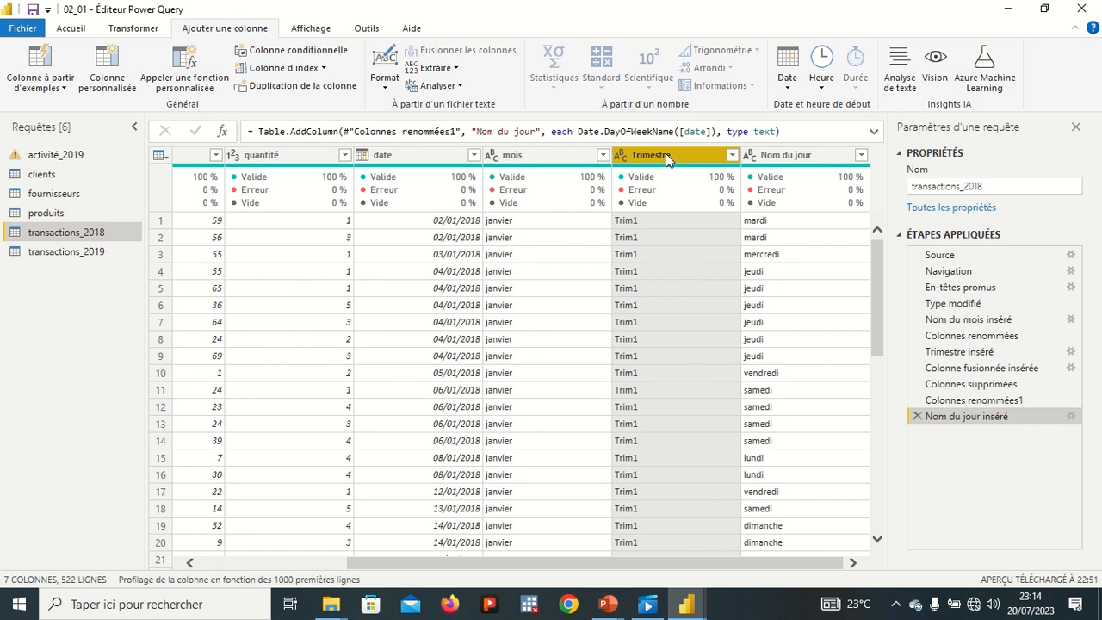
pyautogui.click(781, 164)
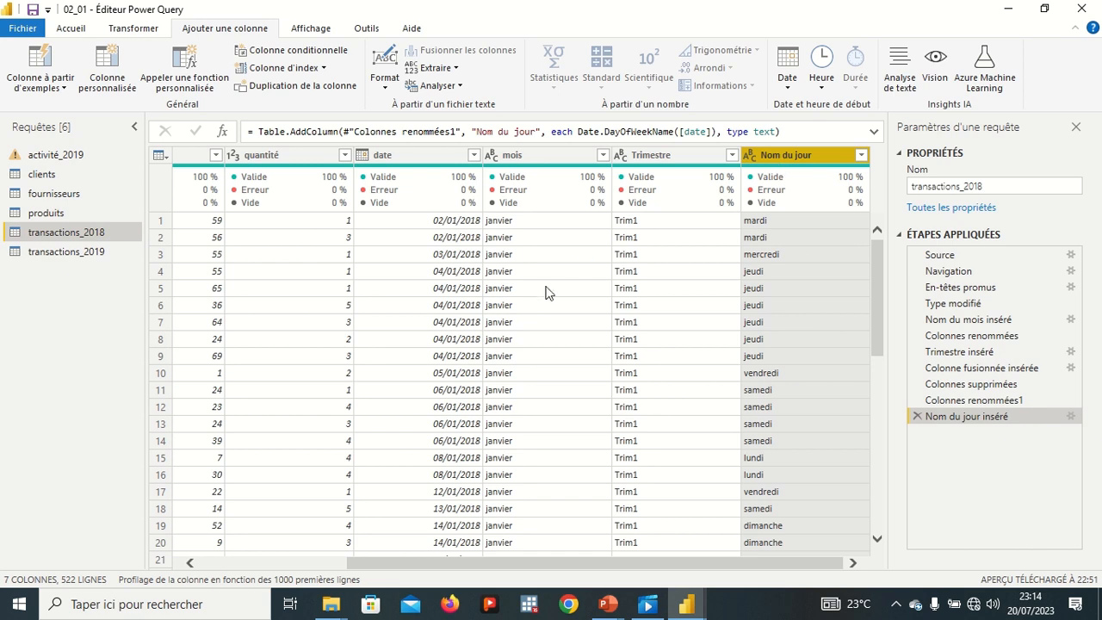
pyautogui.hscroll(-5, 540, 295)
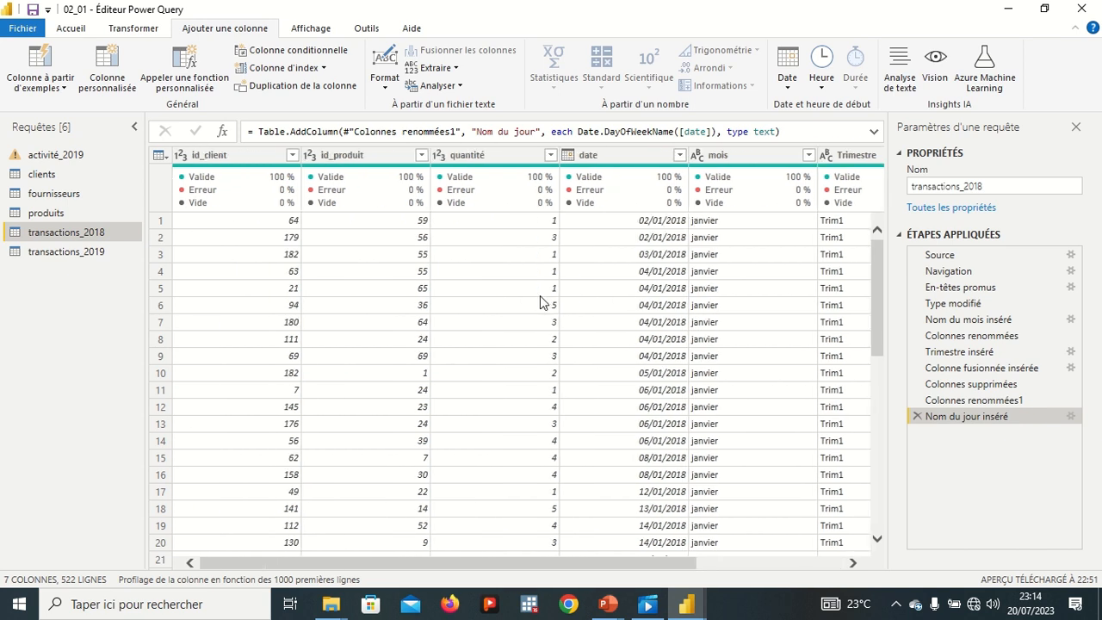
pyautogui.click(478, 157)
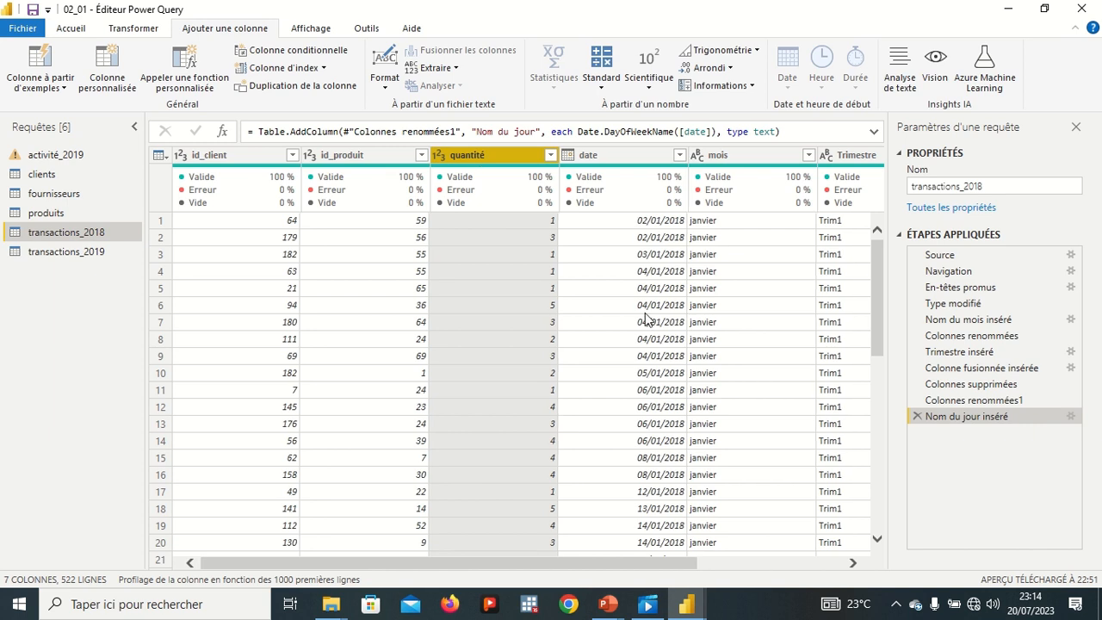
pyautogui.hscroll(3, 645, 317)
pyautogui.hscroll(-3, 645, 319)
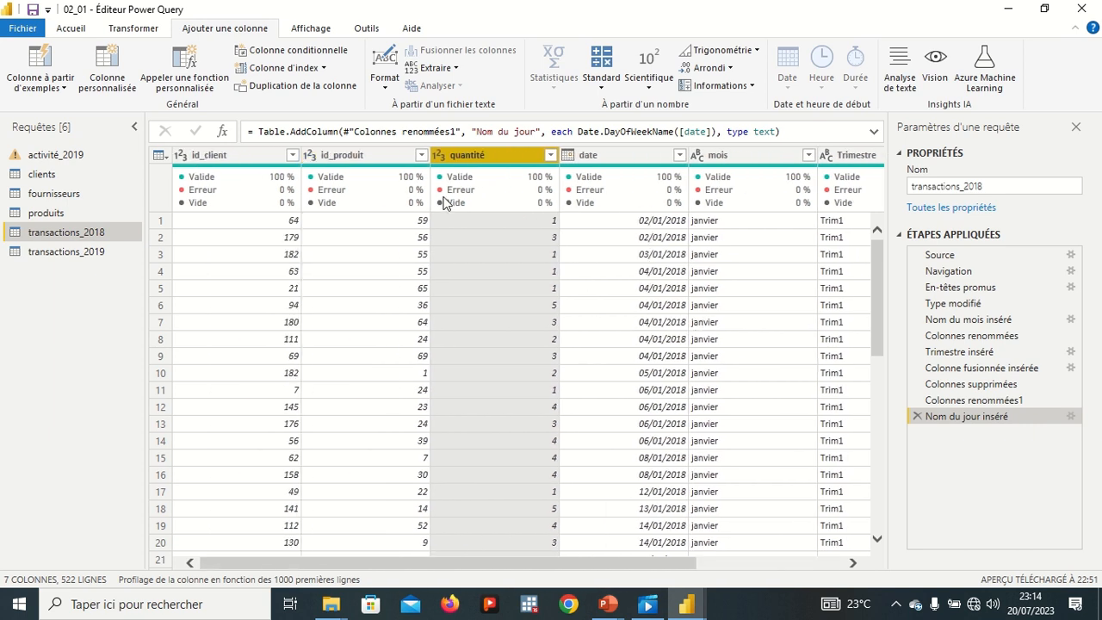
pyautogui.hscroll(2, 627, 285)
pyautogui.hscroll(-1, 627, 285)
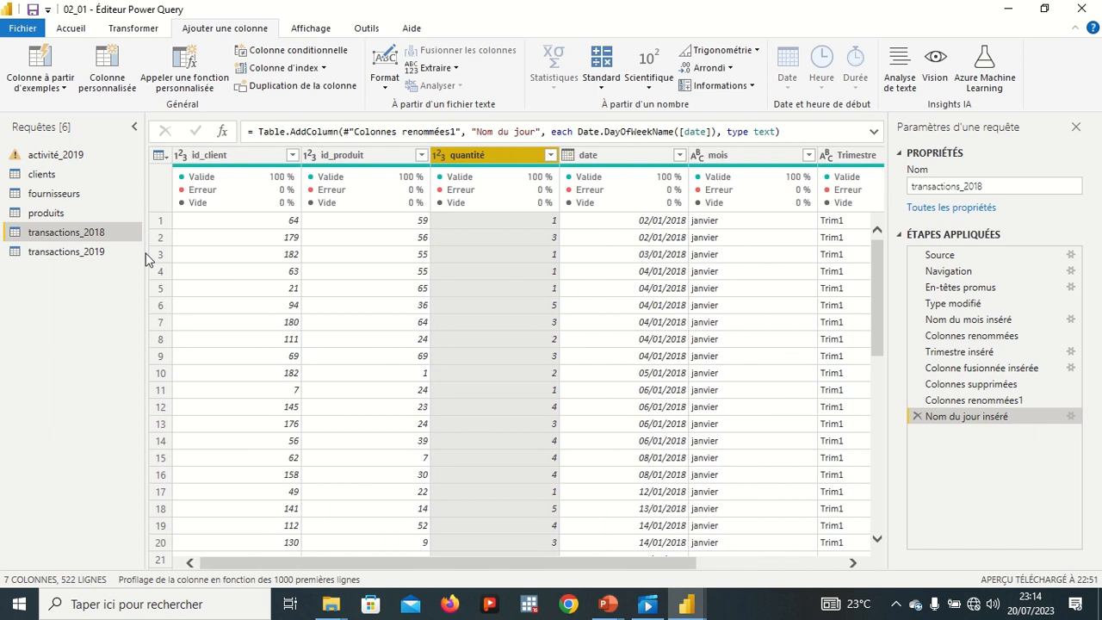
# Examine the transactions_2019 query, return to transactions_2018 and look over its columns, including id_produit and quantité
pyautogui.click(91, 249)
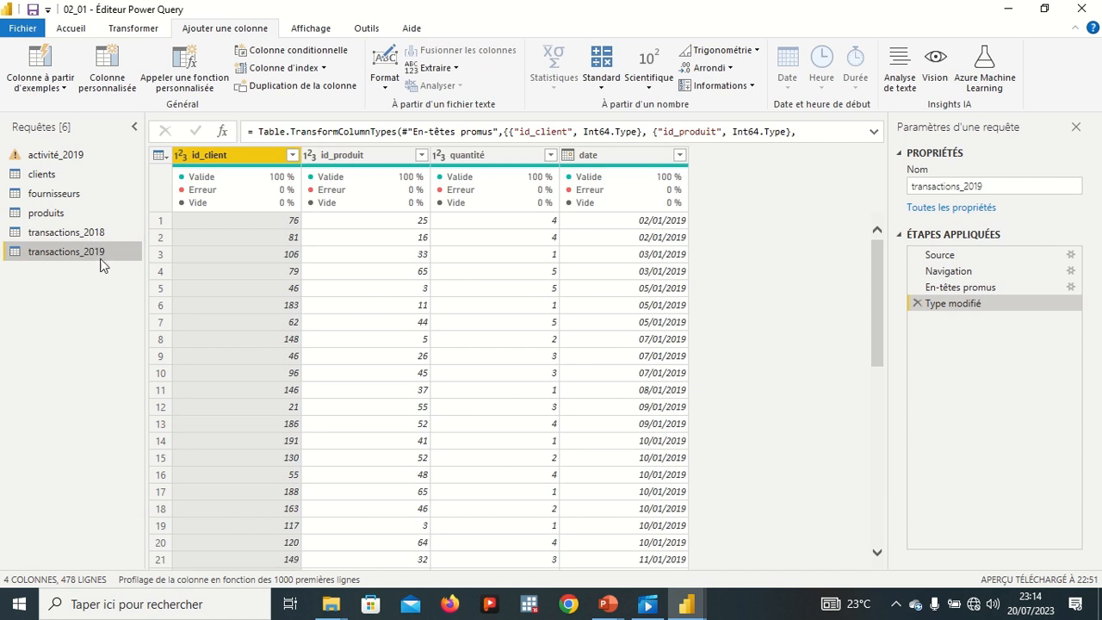
pyautogui.click(75, 241)
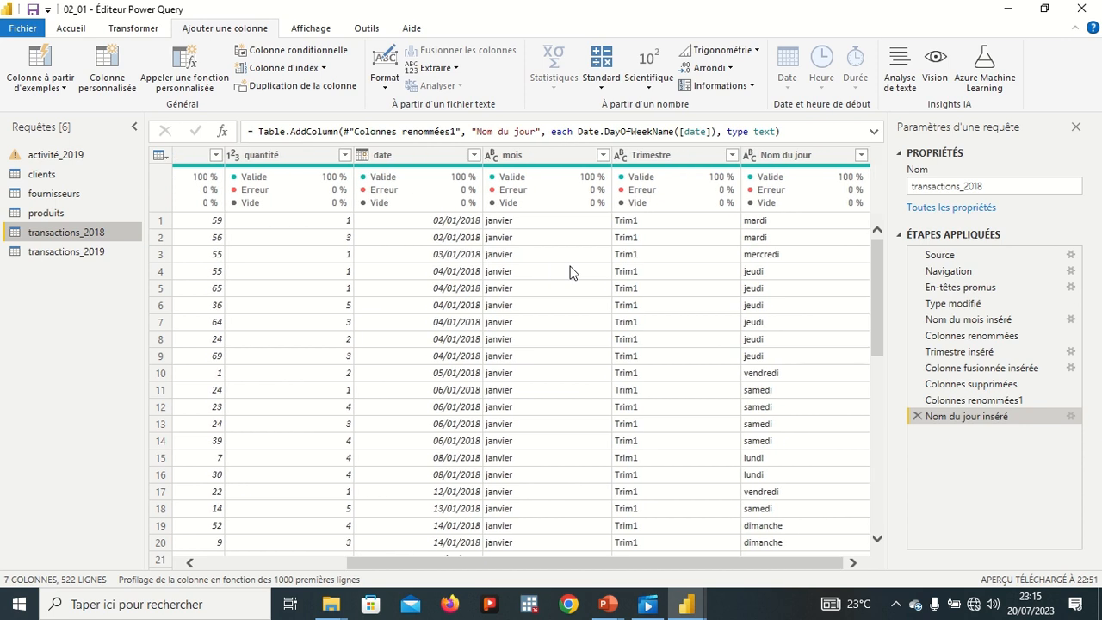
pyautogui.hscroll(-3, 574, 273)
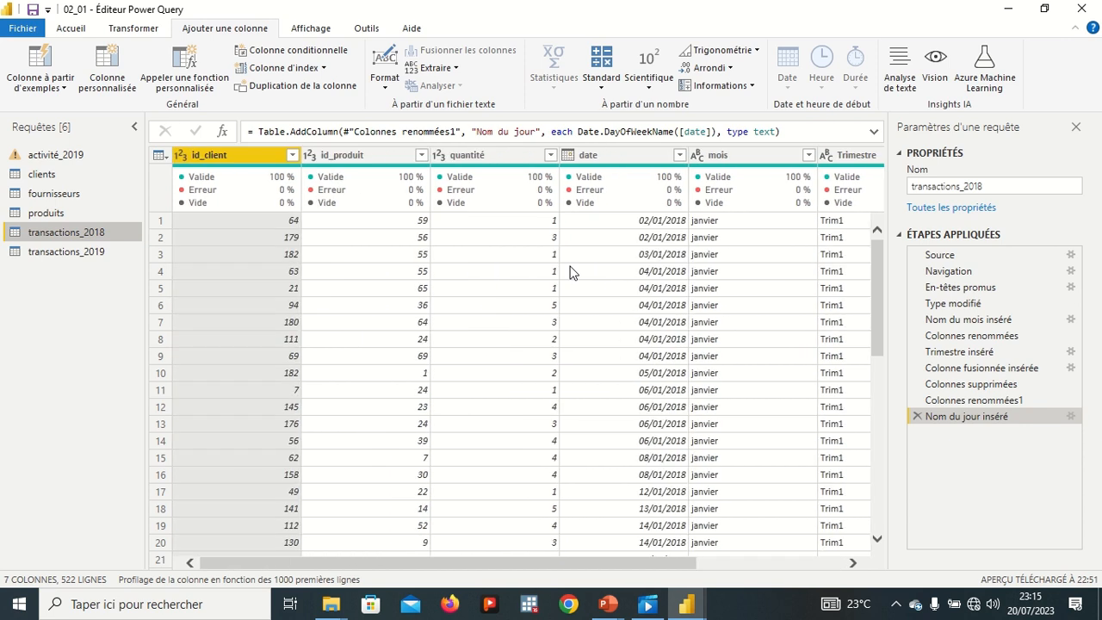
pyautogui.hscroll(3, 575, 273)
pyautogui.hscroll(-3, 574, 273)
pyautogui.click(405, 154)
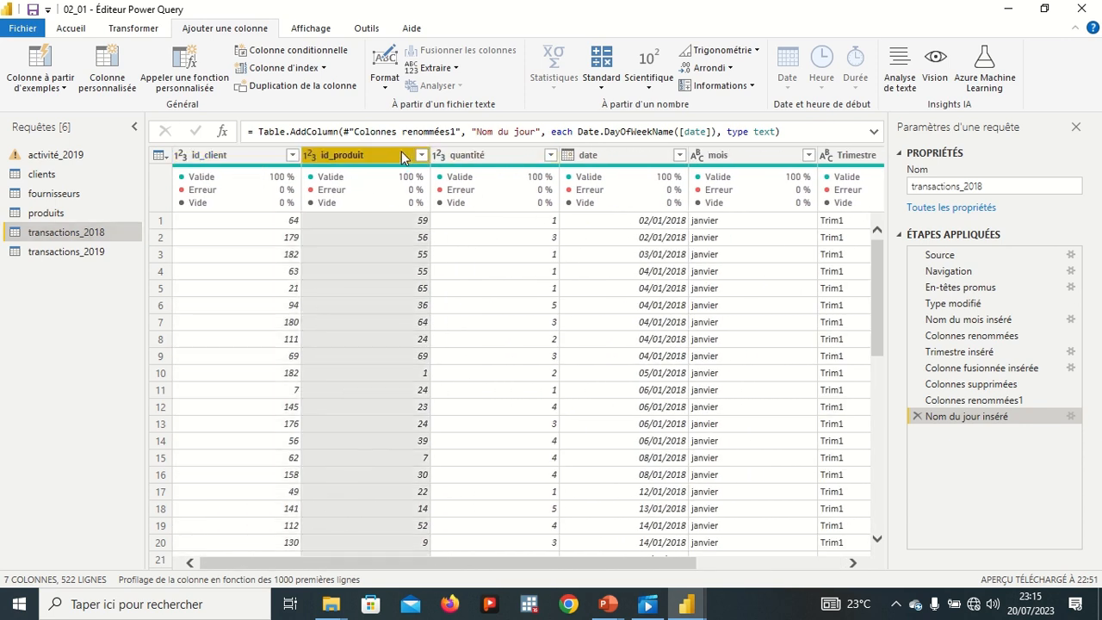
pyautogui.click(491, 155)
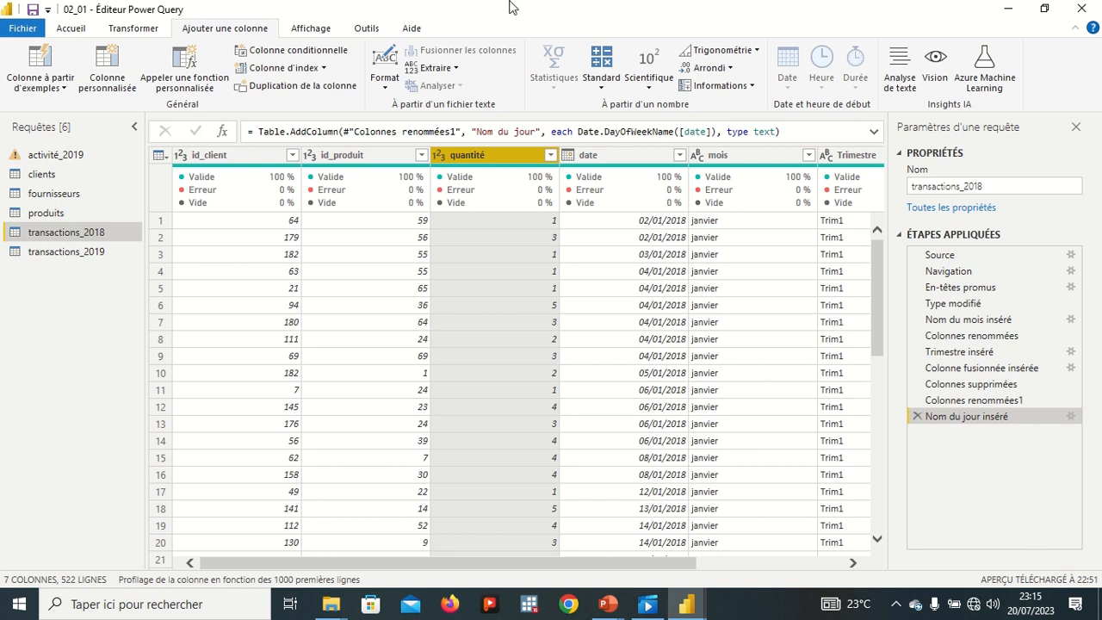
pyautogui.moveTo(511, 5)
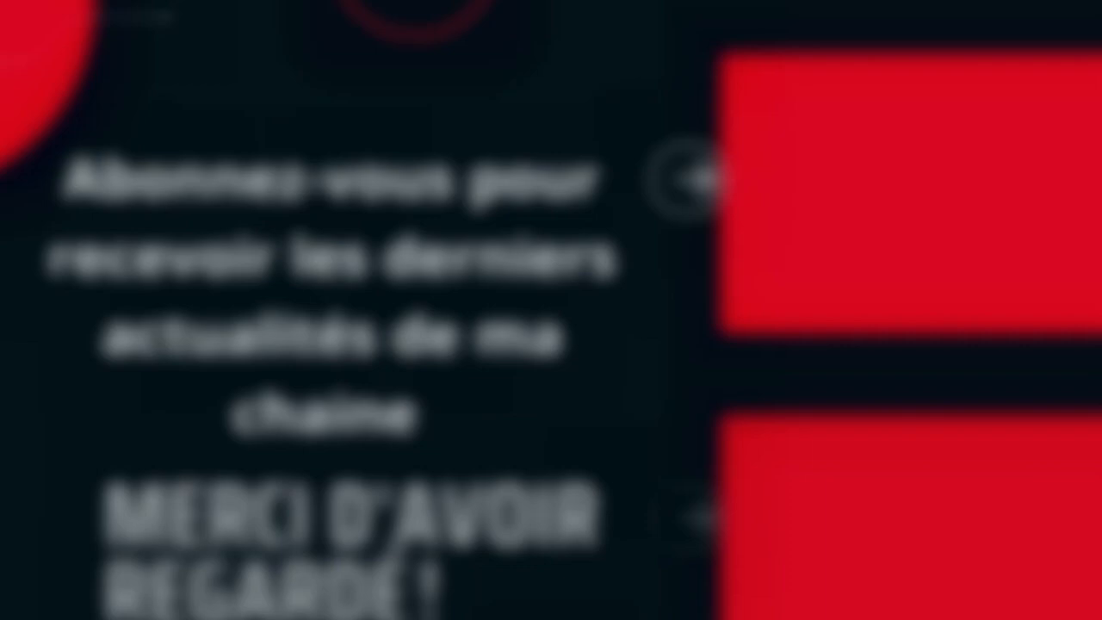